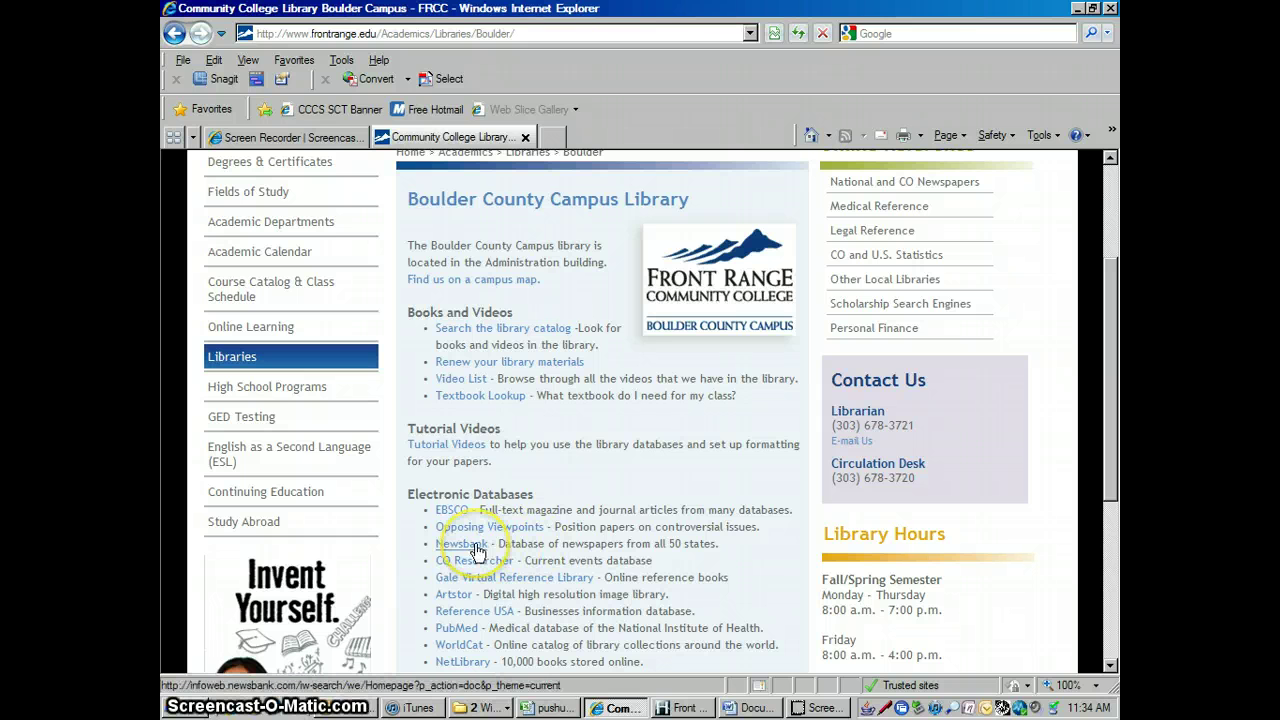
Open the NewsBank database from the library's Electronic Databases list
click(477, 550)
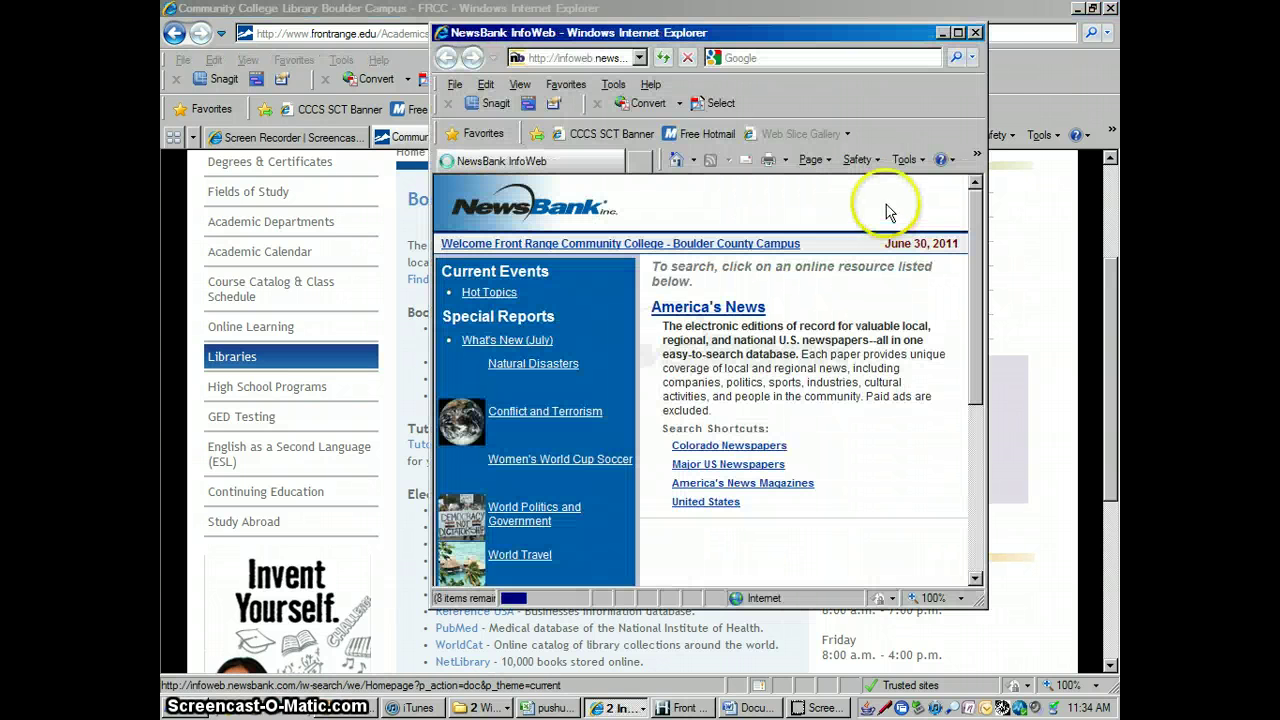
Maximize the NewsBank window and view the United States locations page with its state map
click(957, 33)
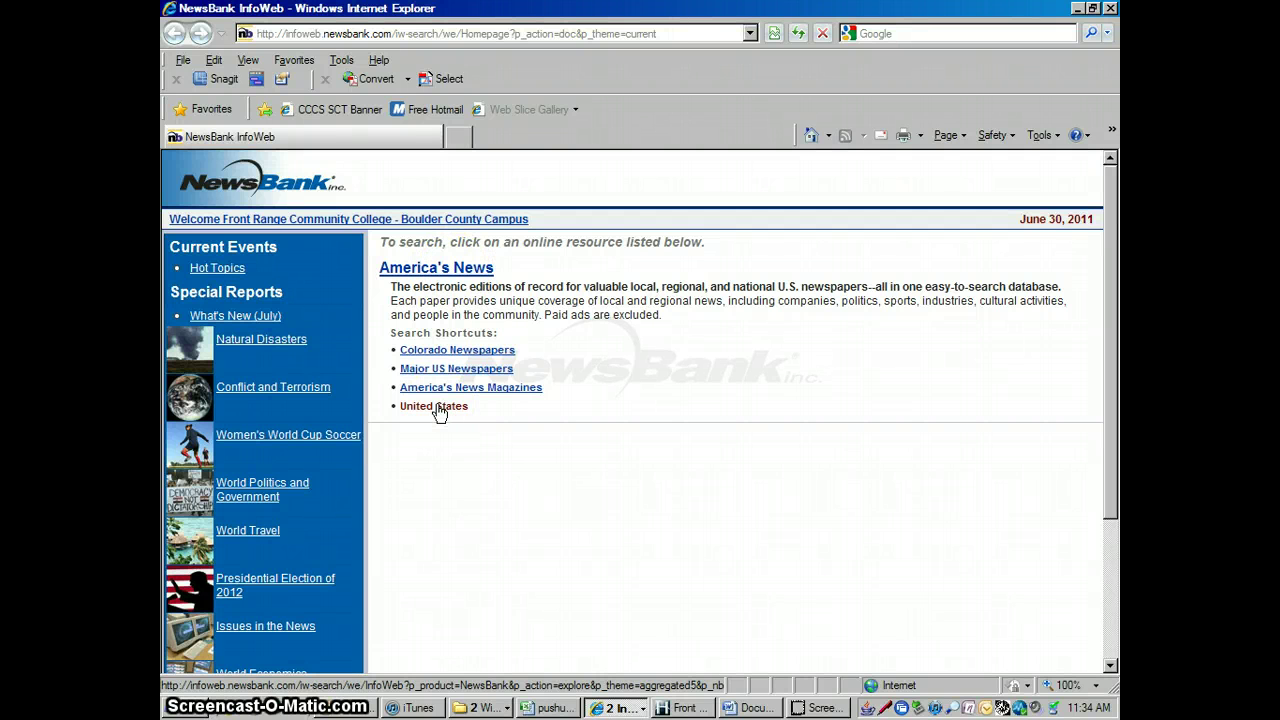
click(438, 408)
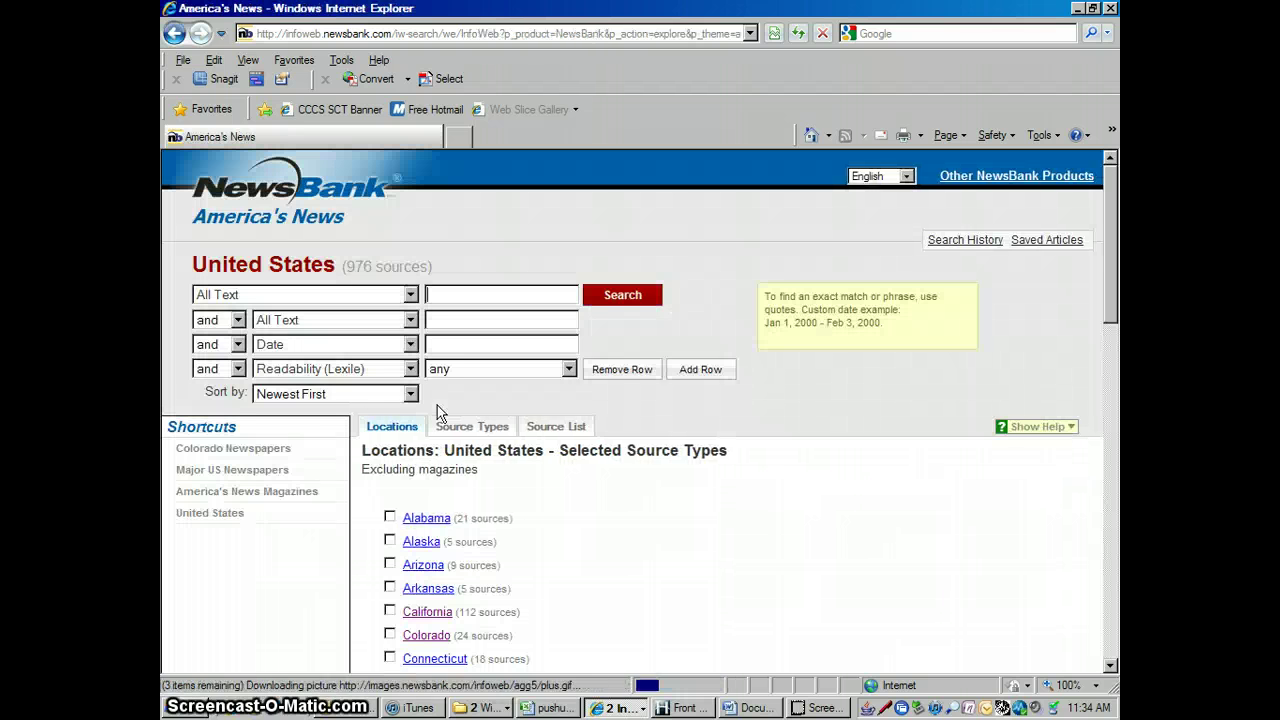
click(1110, 665)
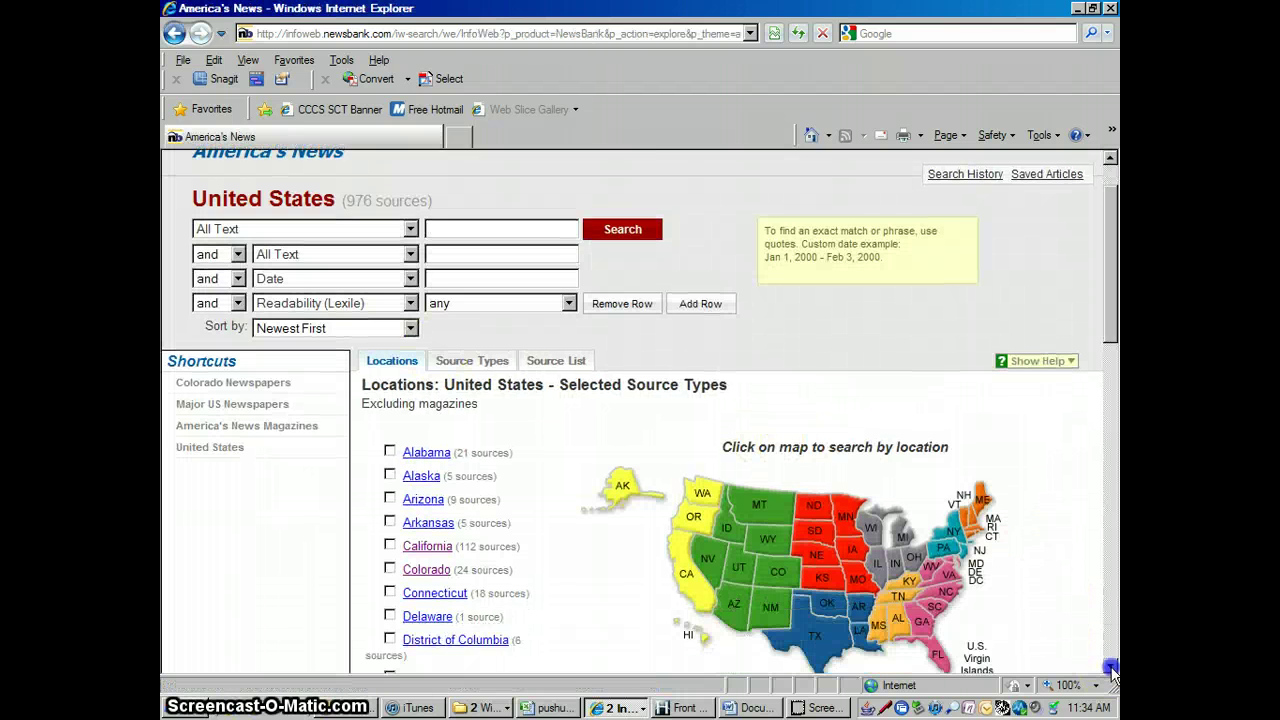
click(1110, 668)
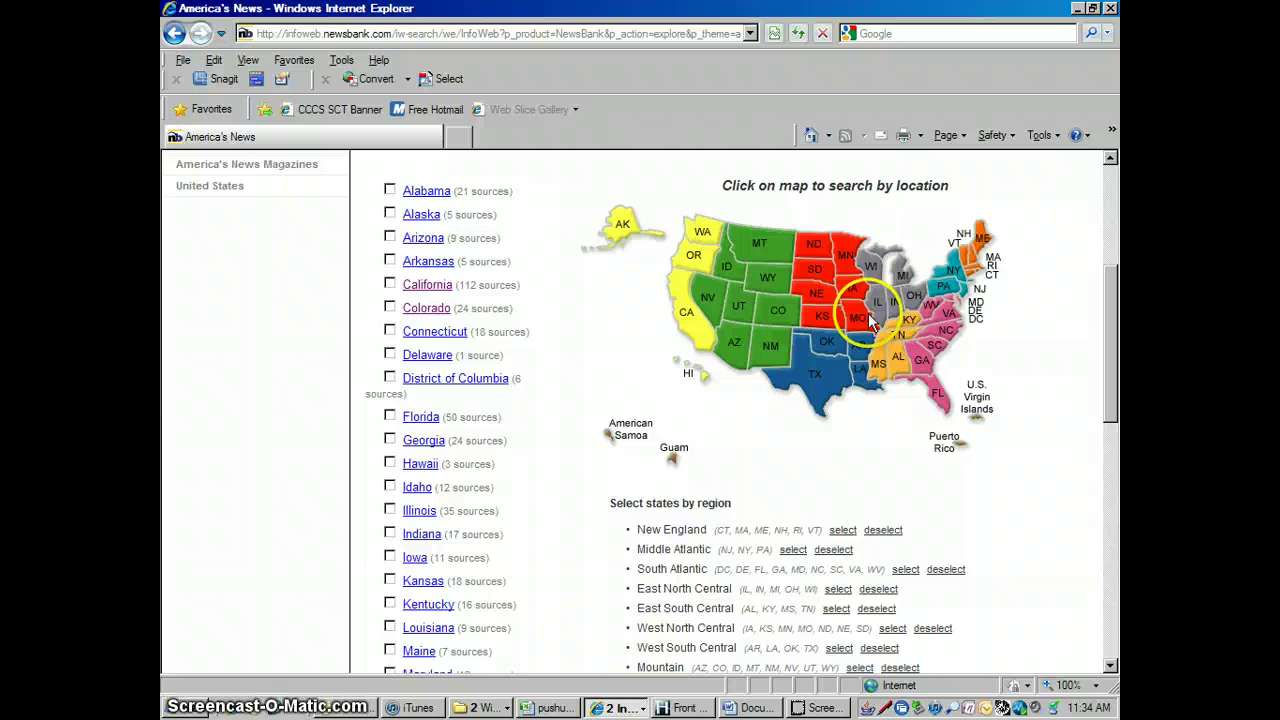
click(1110, 185)
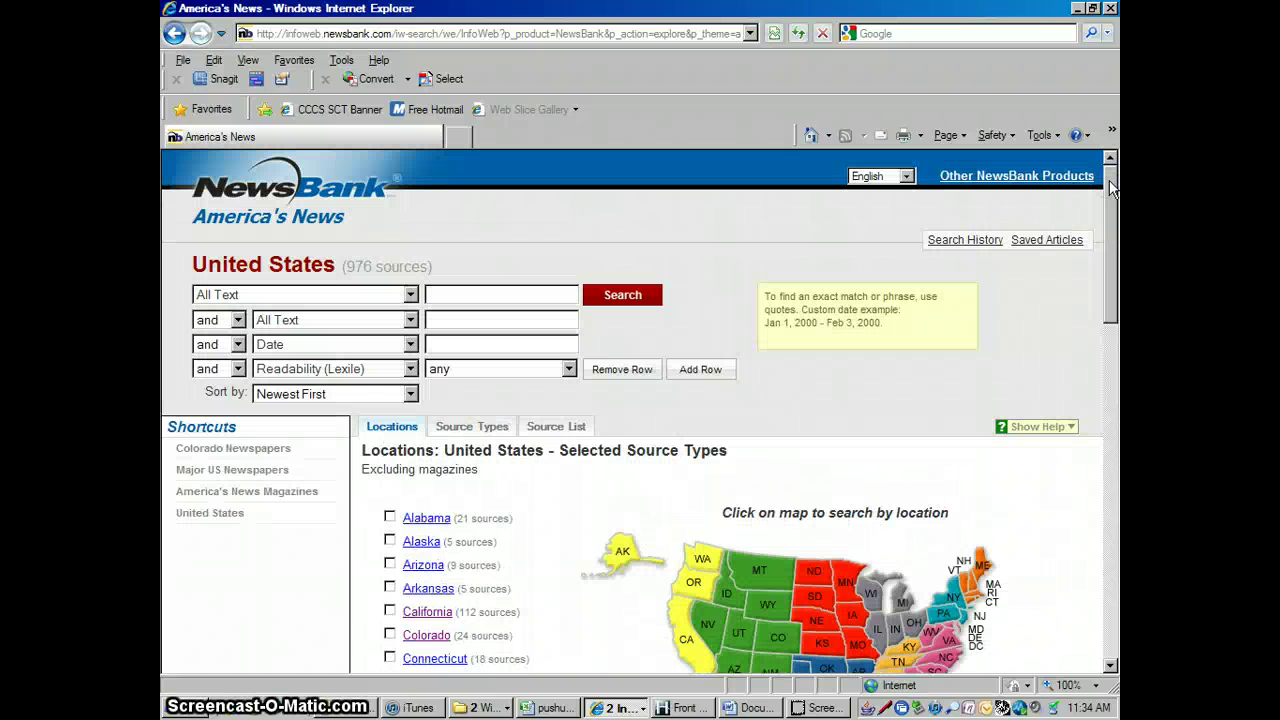
click(1110, 666)
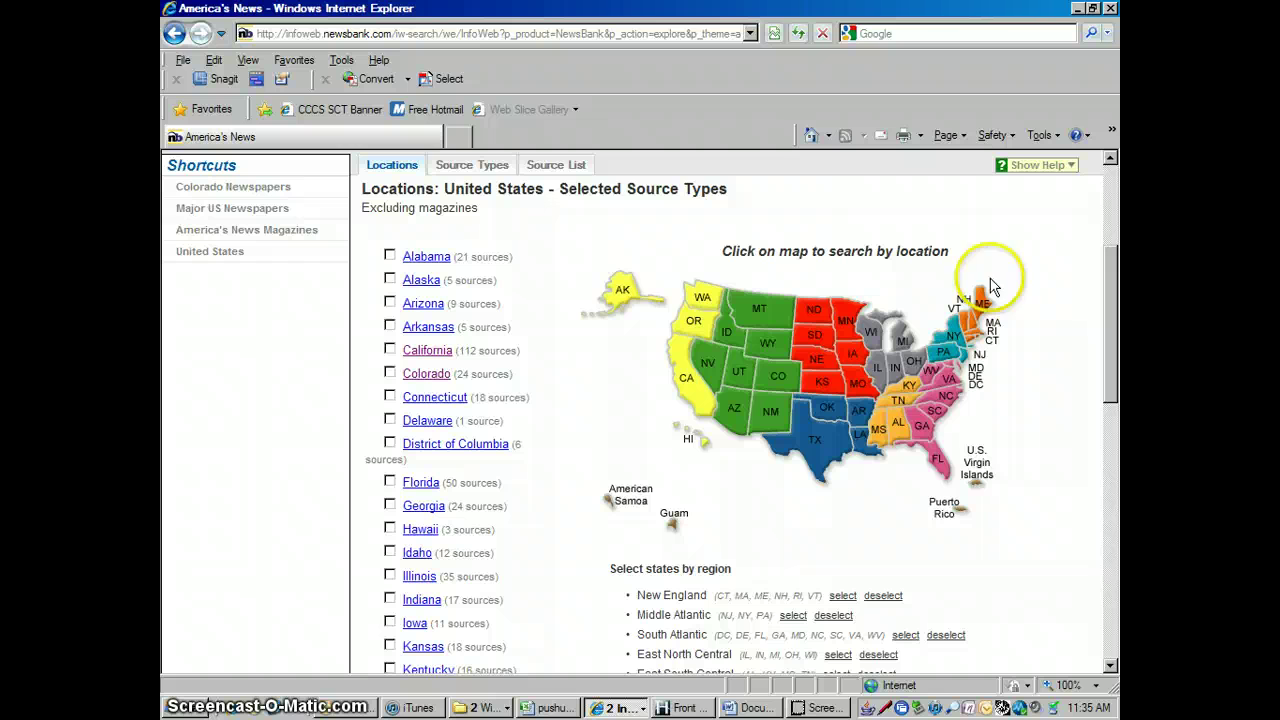
Switch the first search row to Headline and enter the term autis*
click(1111, 178)
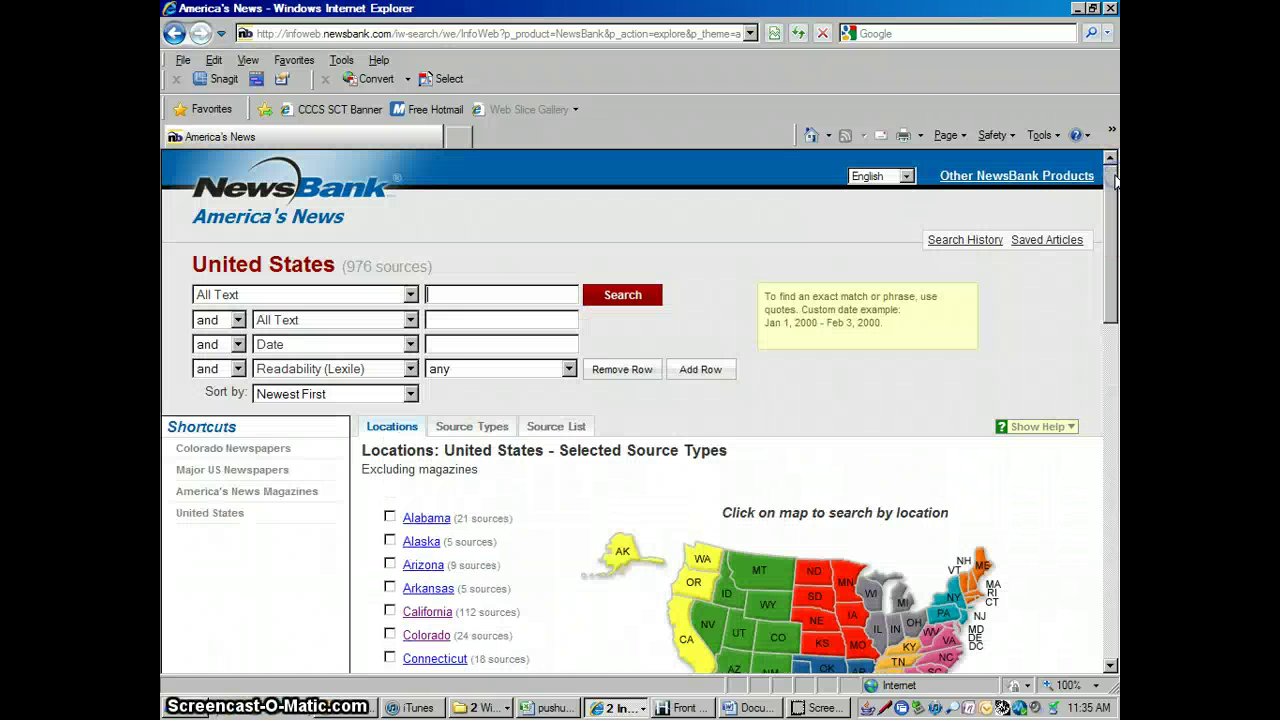
click(410, 294)
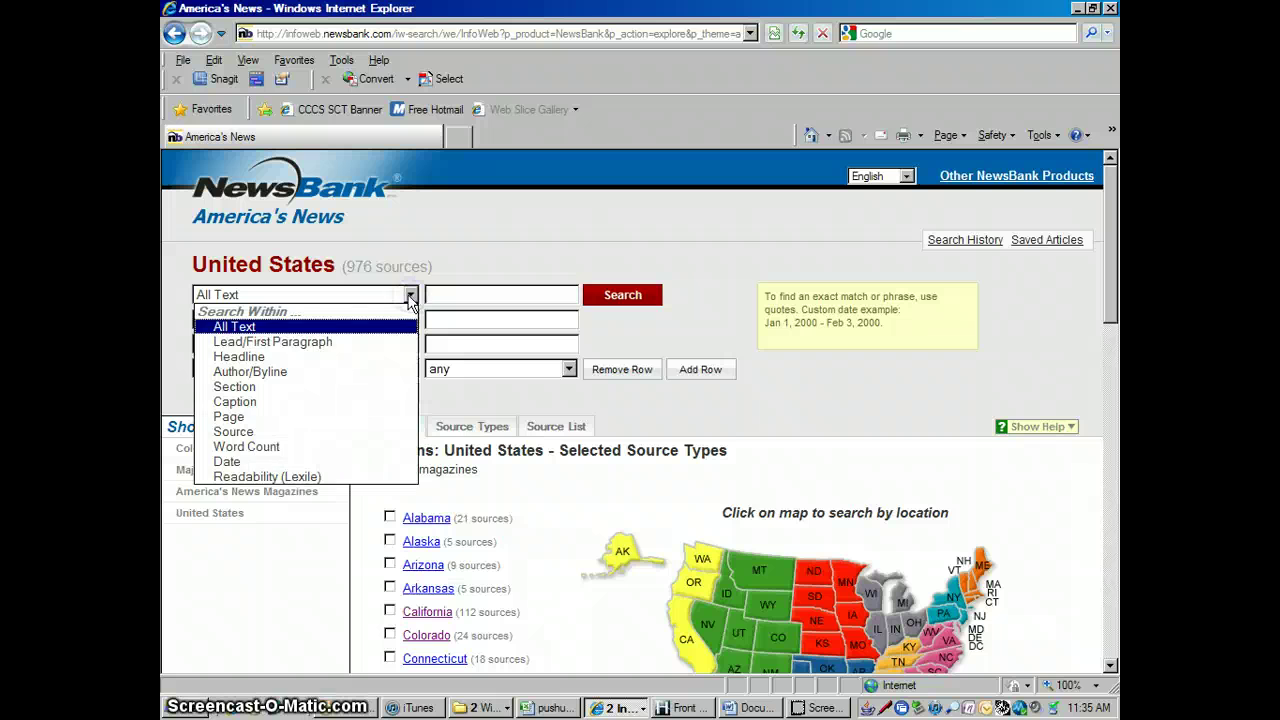
click(318, 357)
click(540, 294)
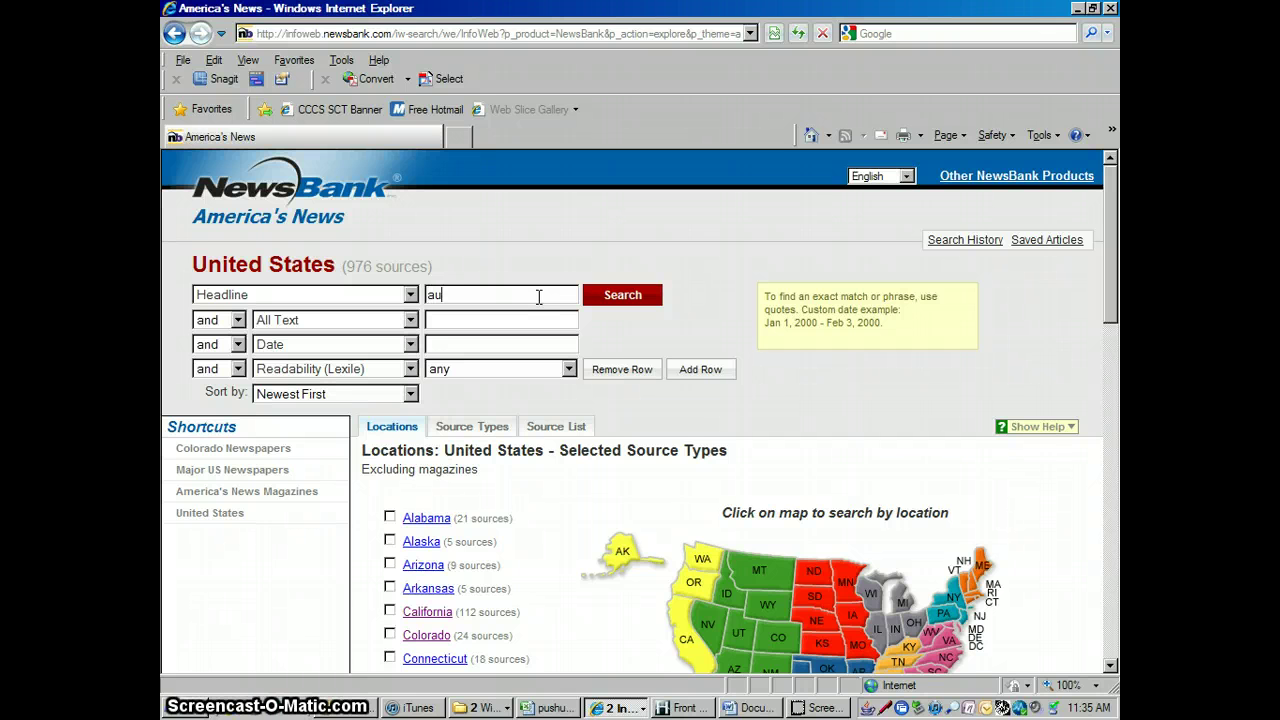
text(autism or autistic or autistics)
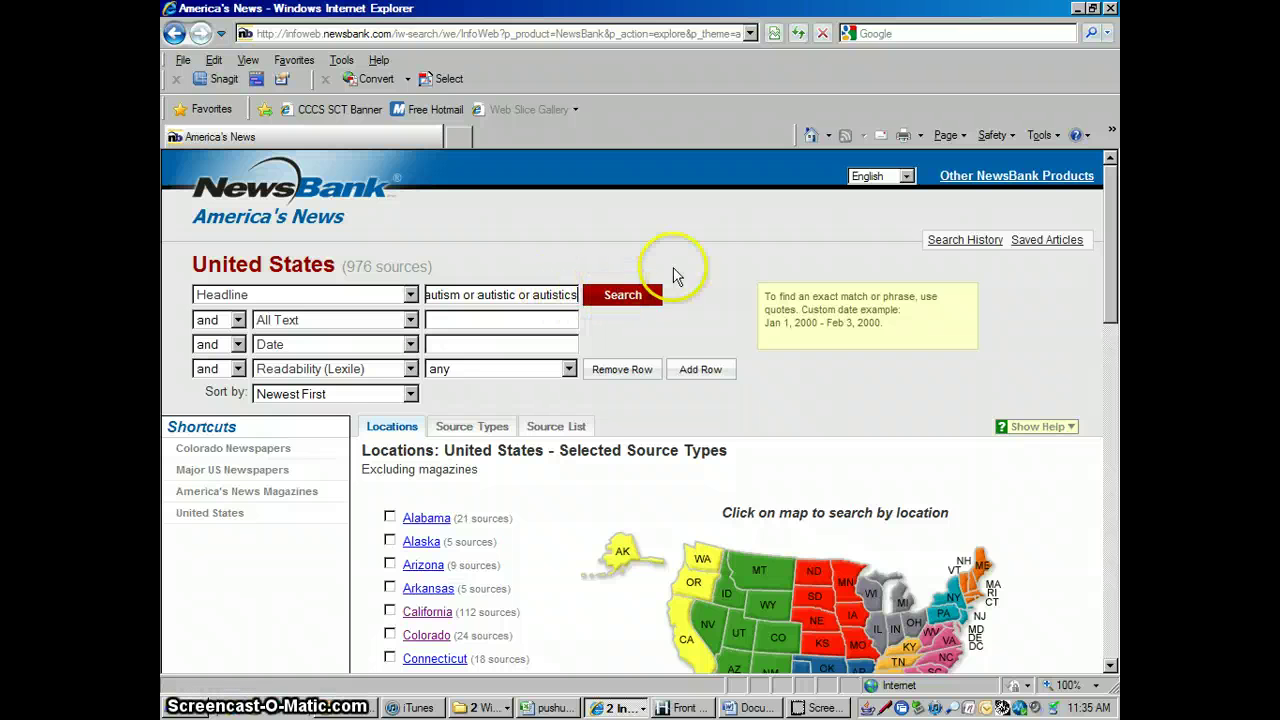
key(BackSpace)
key(BackSpace)
key(BackSpace)
key(BackSpace)
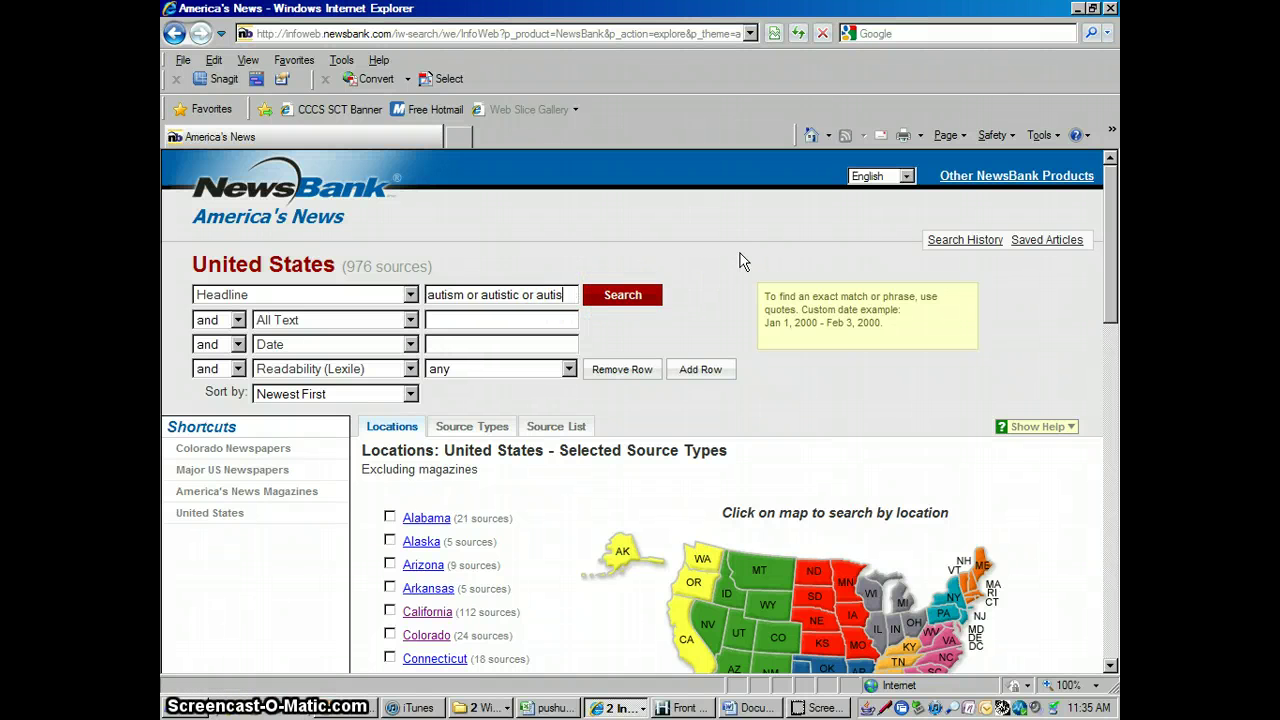
key(BackSpace)
key(BackSpace)
key(BackSpace)
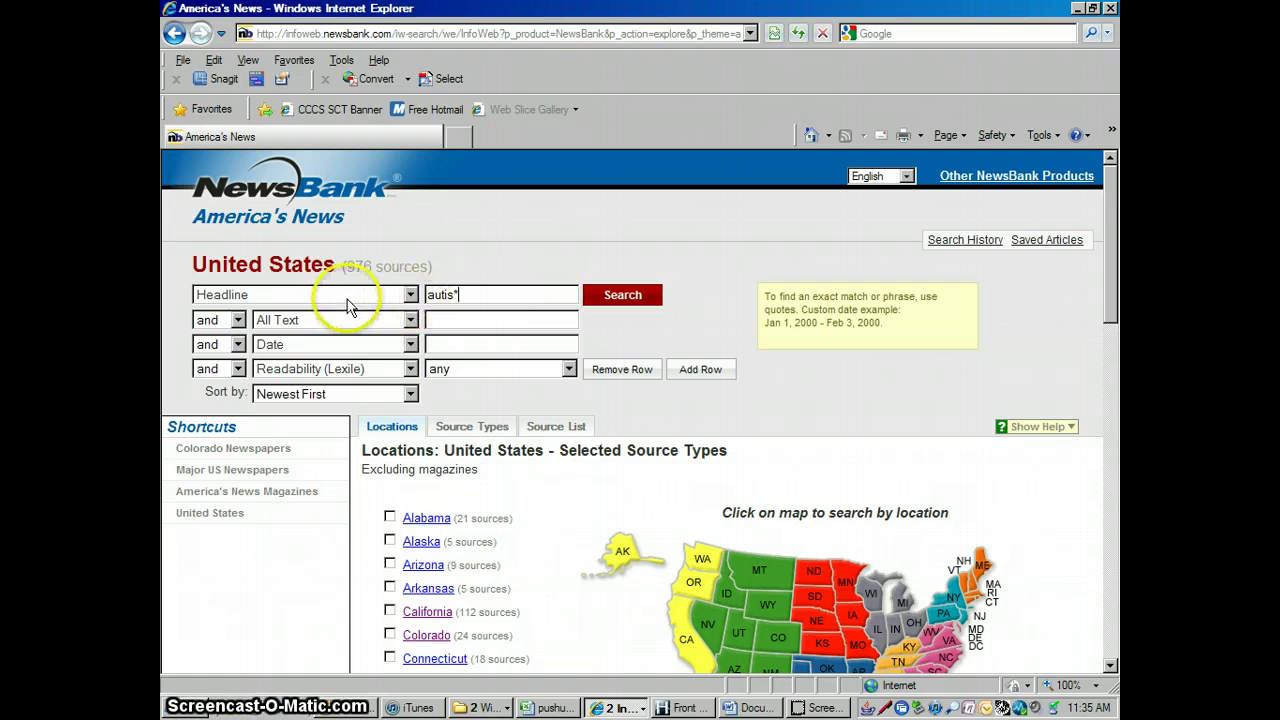
Add a Lead/First Paragraph condition for vaccin* and run the combined search
click(410, 320)
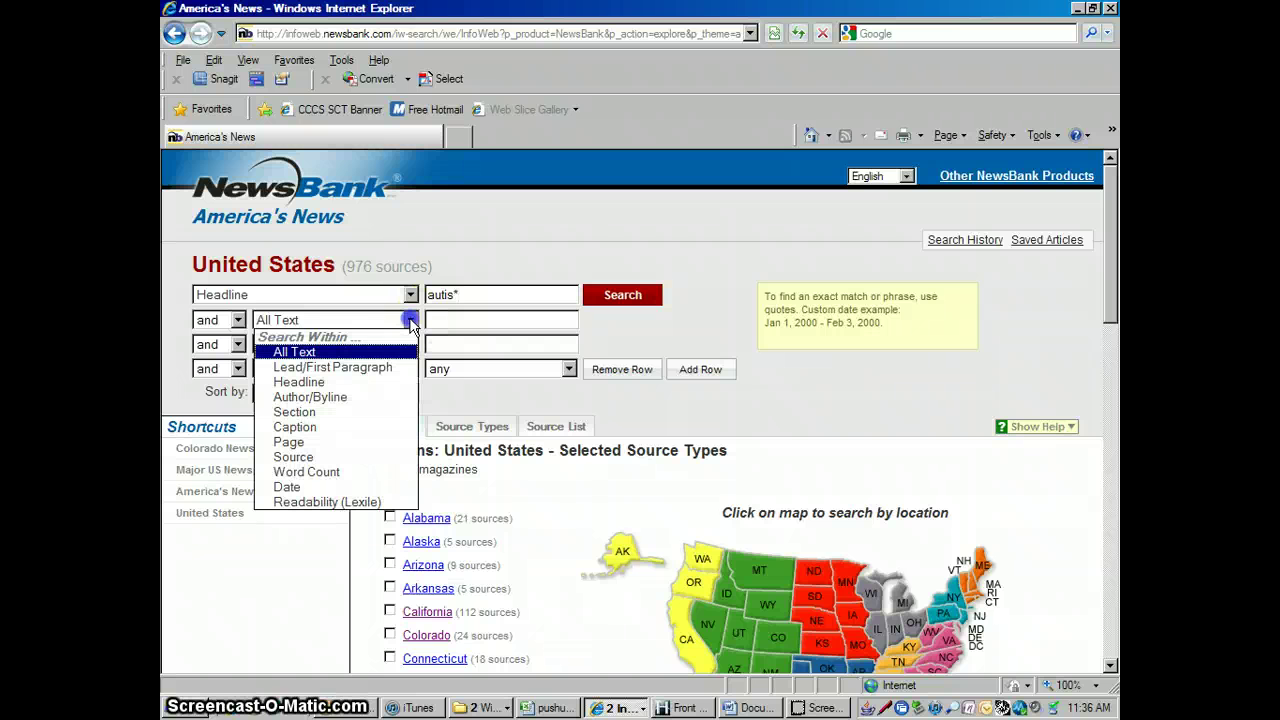
click(323, 367)
click(509, 317)
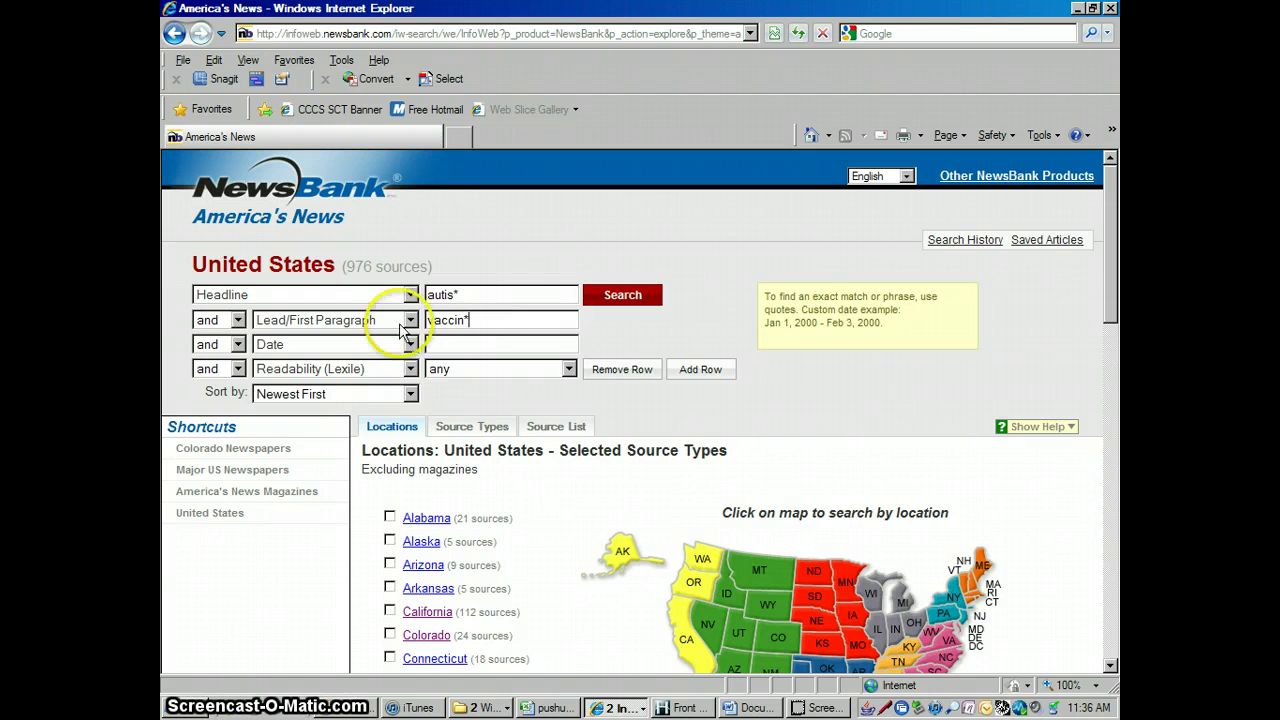
click(620, 294)
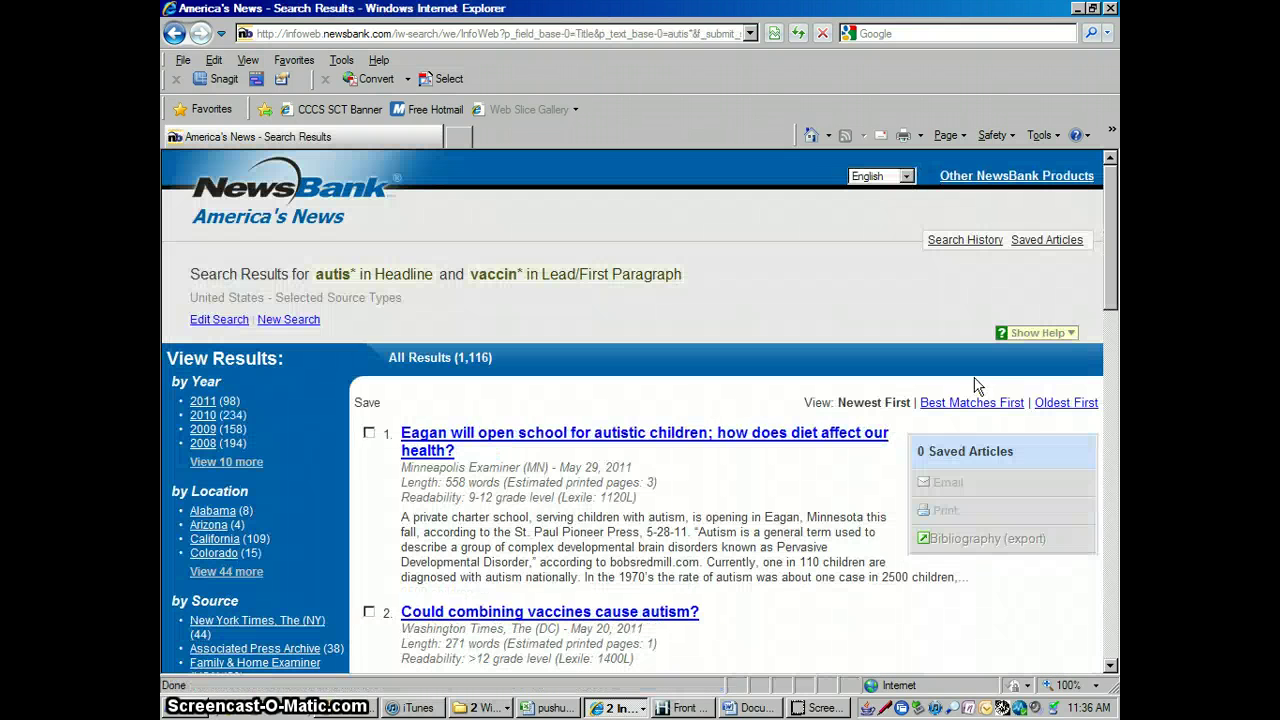
Open the second of 1,116 results, 'Could combining vaccines cause autism?'
click(758, 410)
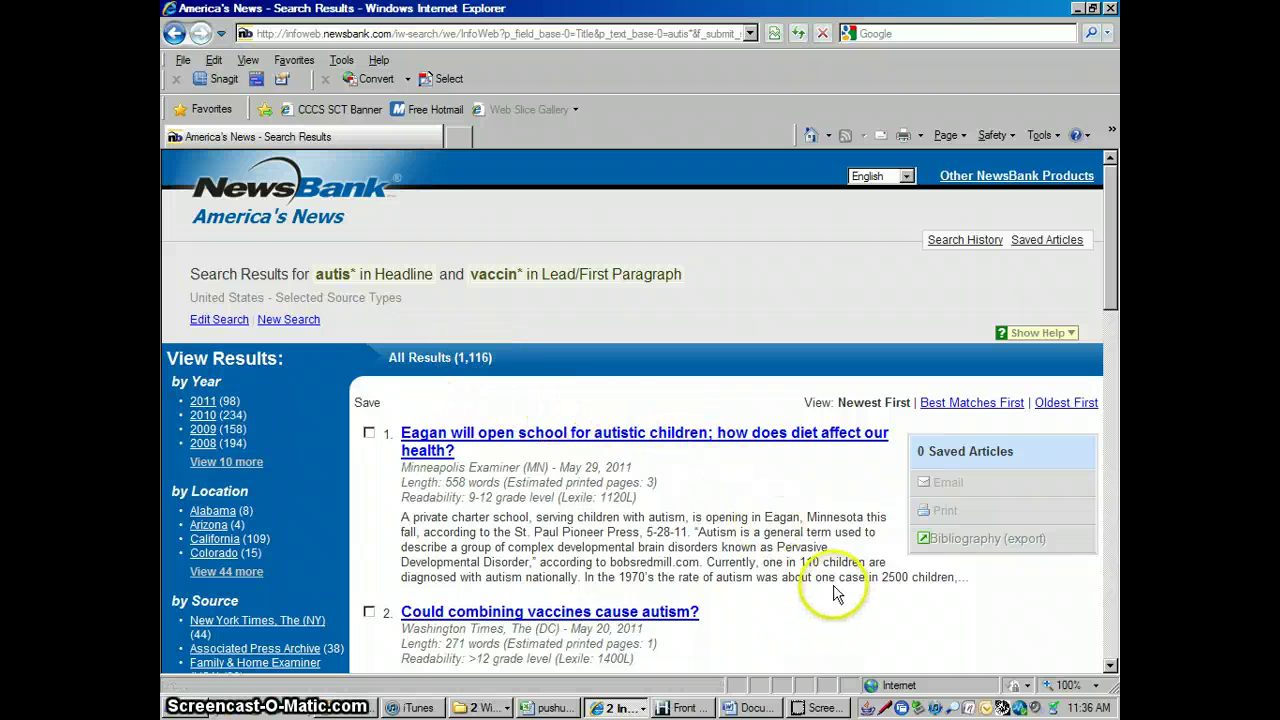
click(1110, 665)
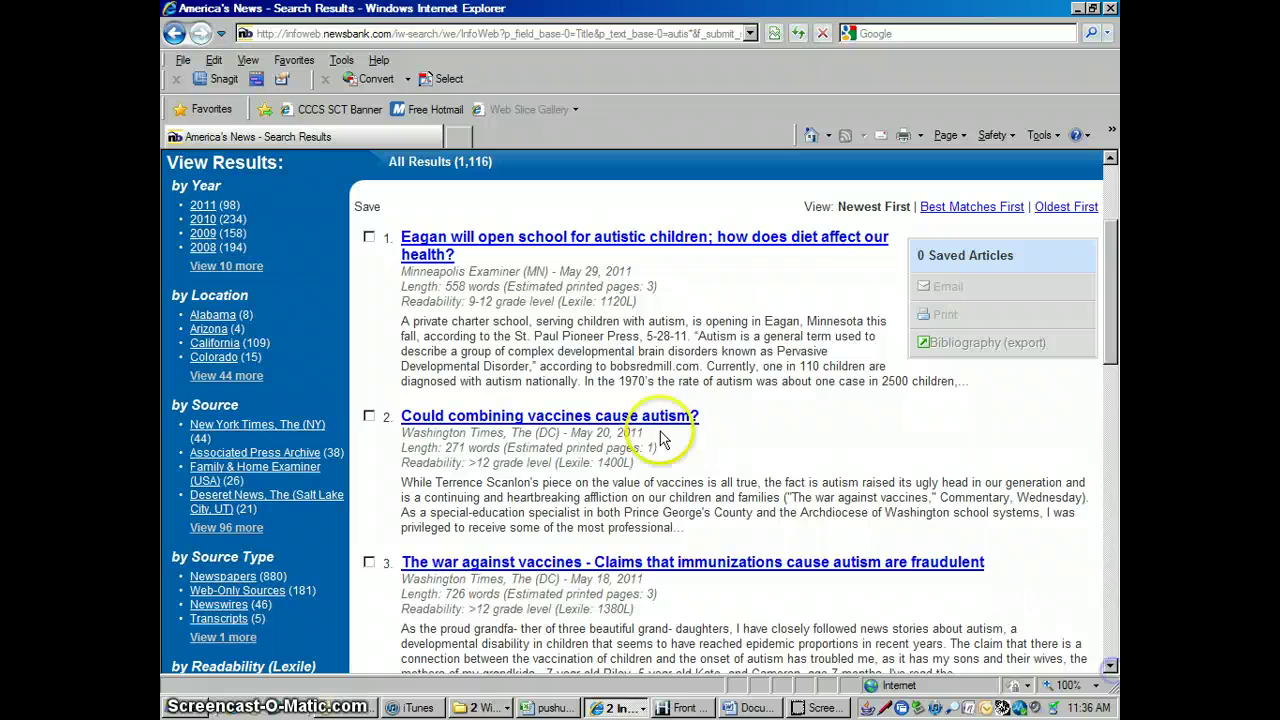
click(577, 420)
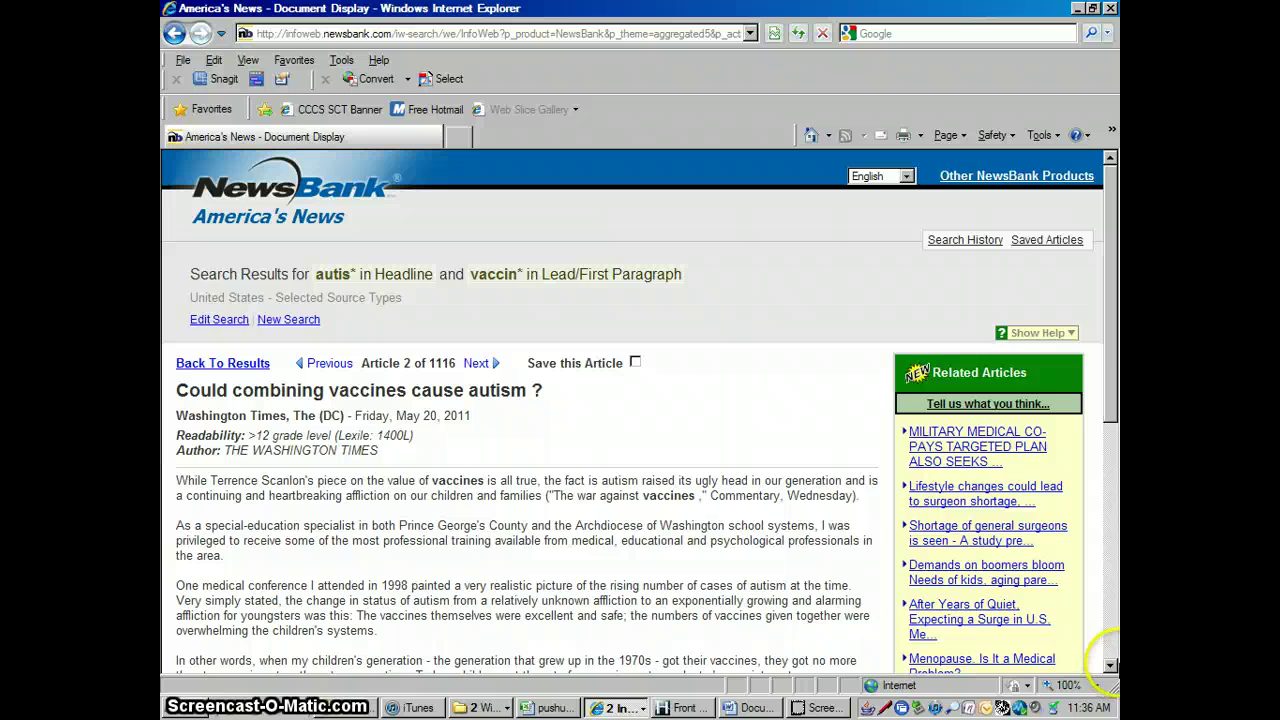
click(1110, 668)
click(1110, 668)
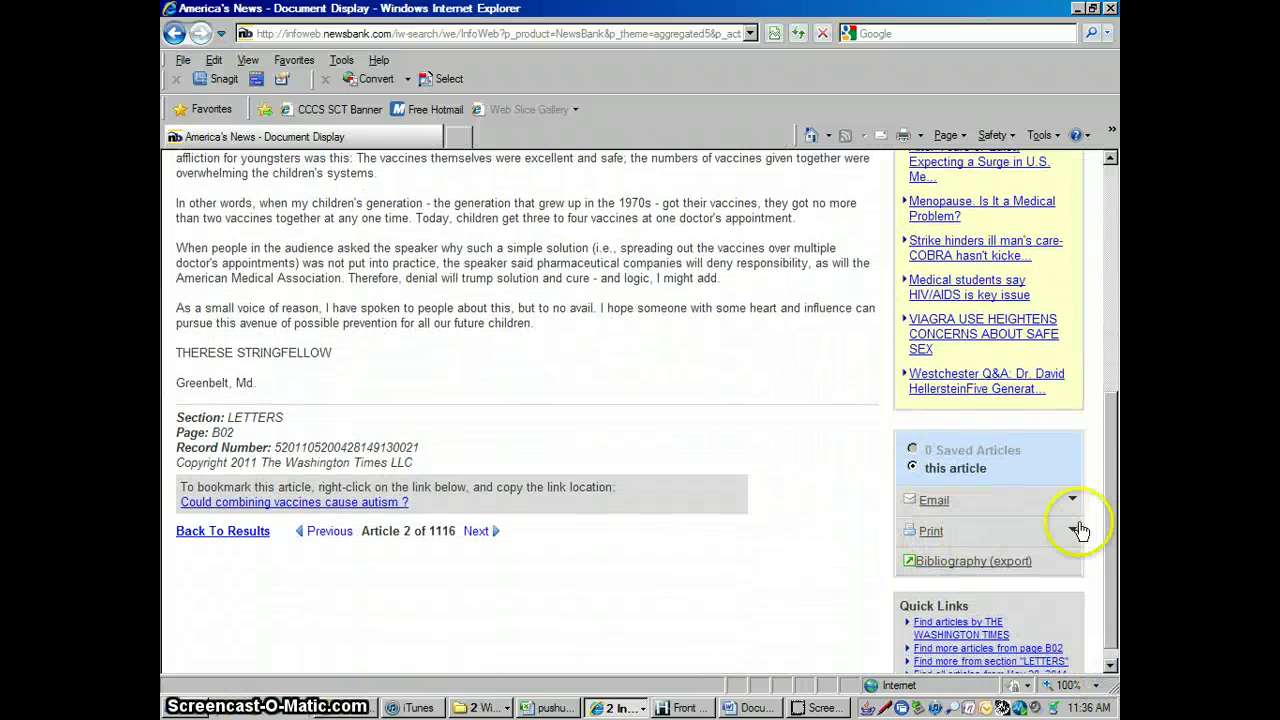
click(1074, 530)
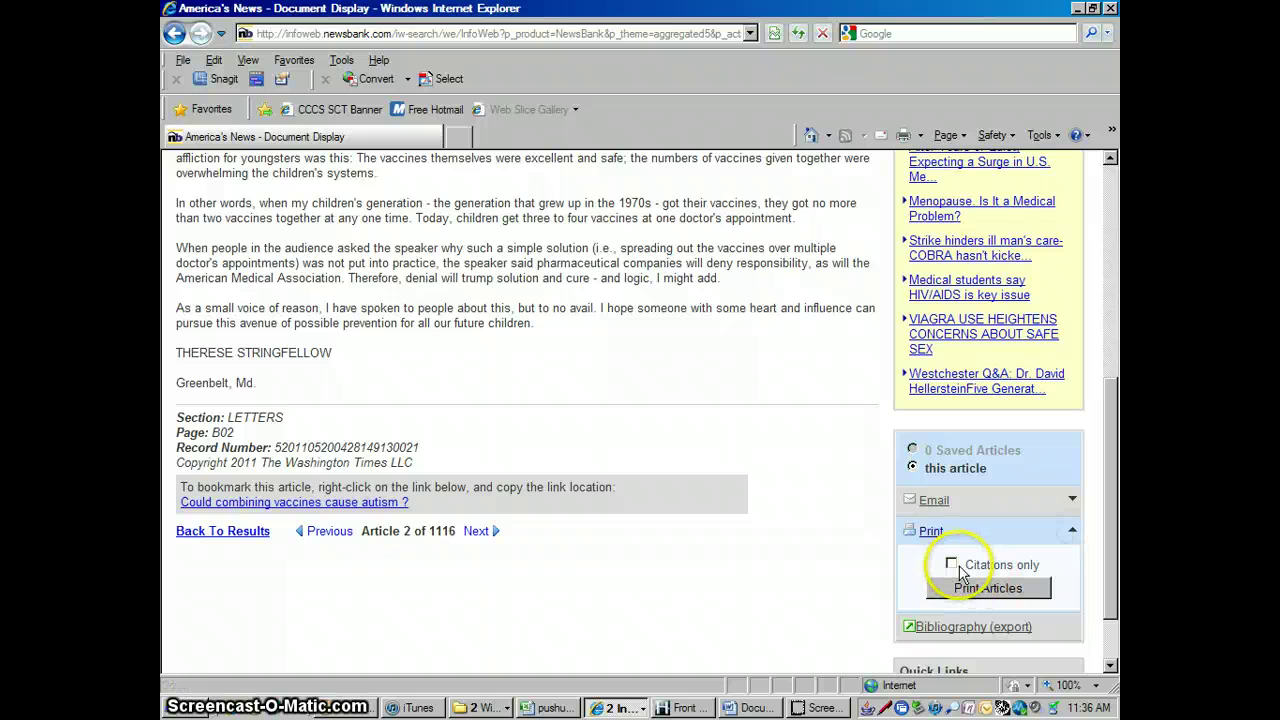
click(1006, 591)
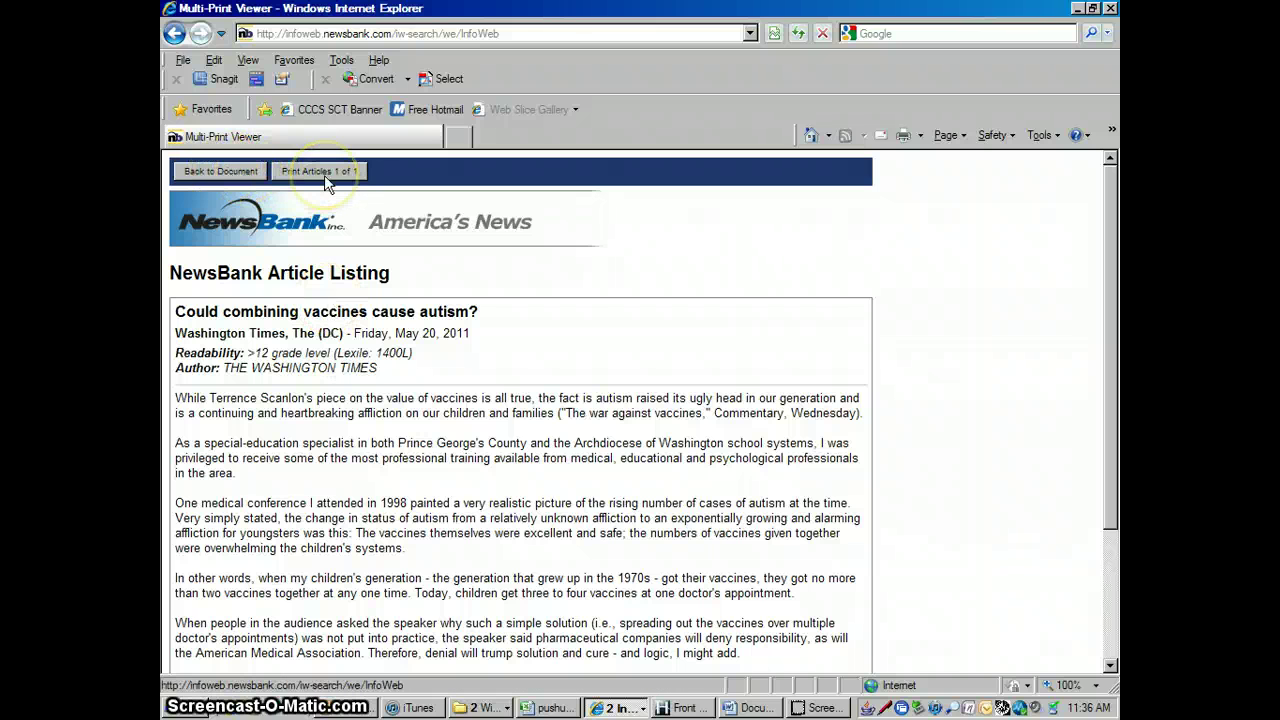
click(229, 174)
drag(1110, 390, 1112, 610)
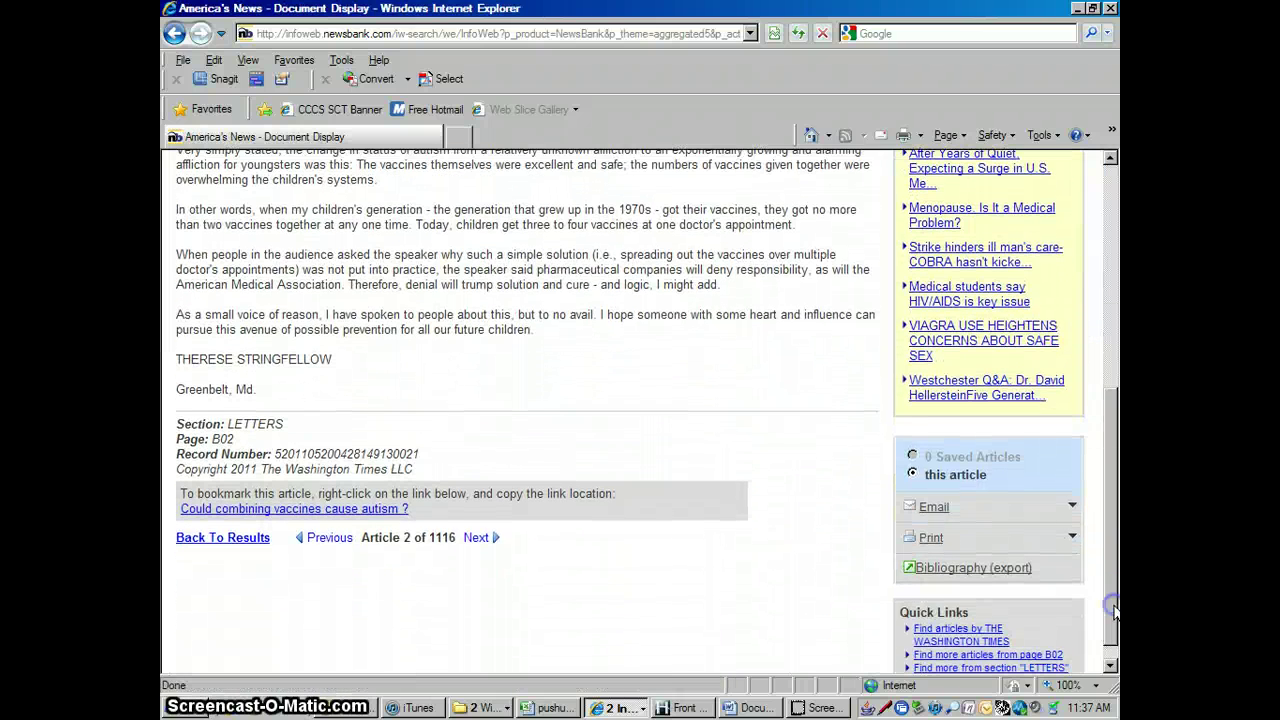
E-mail the article using the same address as recipient and sender, then dismiss the confirmation
click(1071, 506)
click(961, 554)
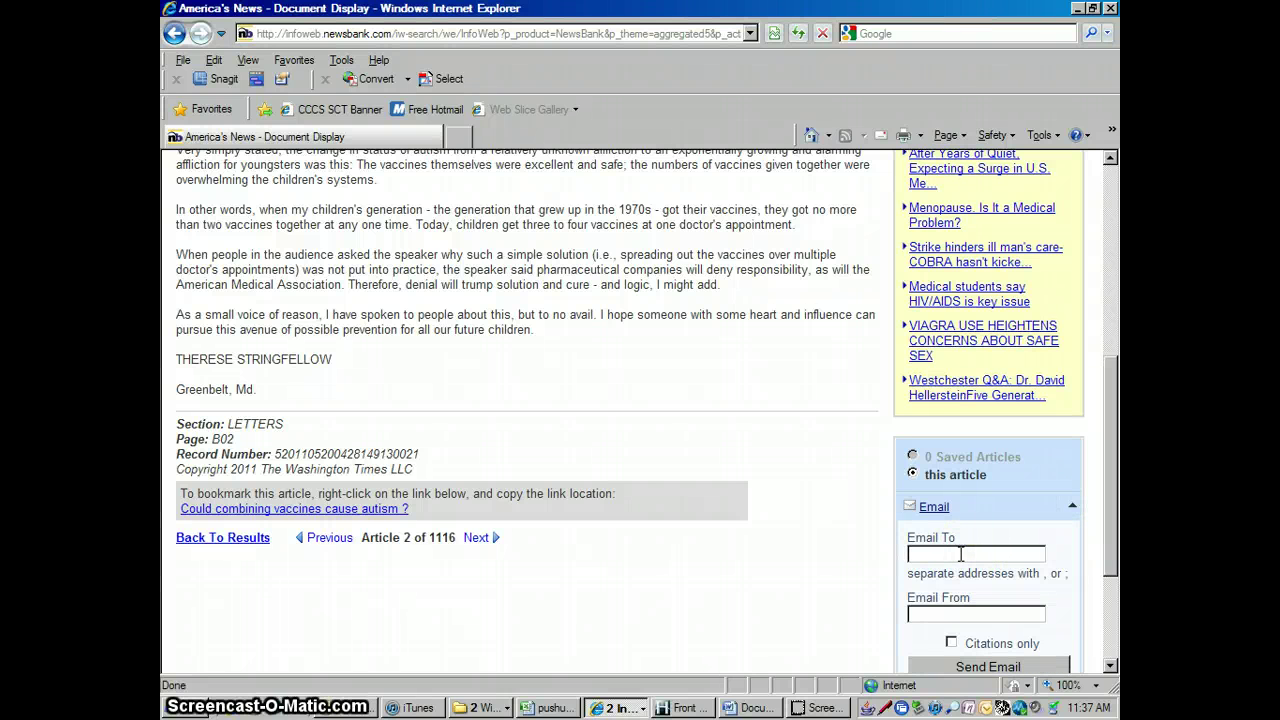
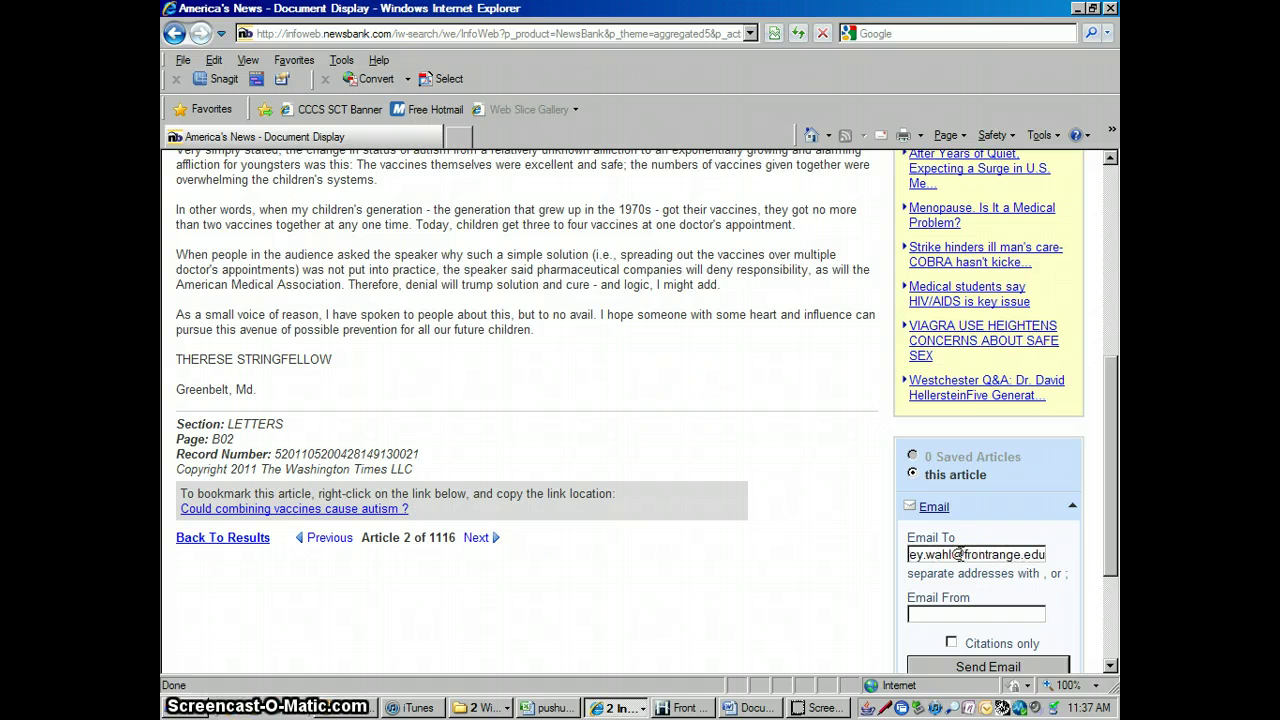
drag(1042, 556, 867, 574)
key(ctrl+c)
click(990, 613)
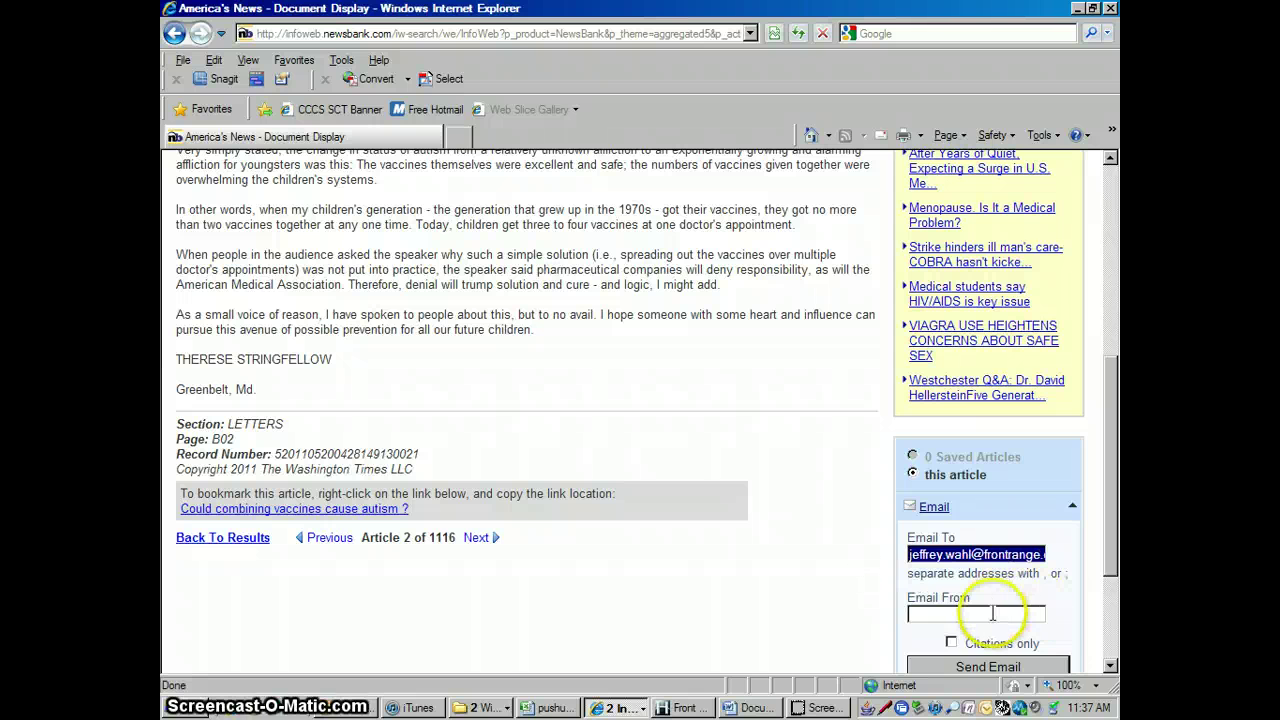
key(ctrl+v)
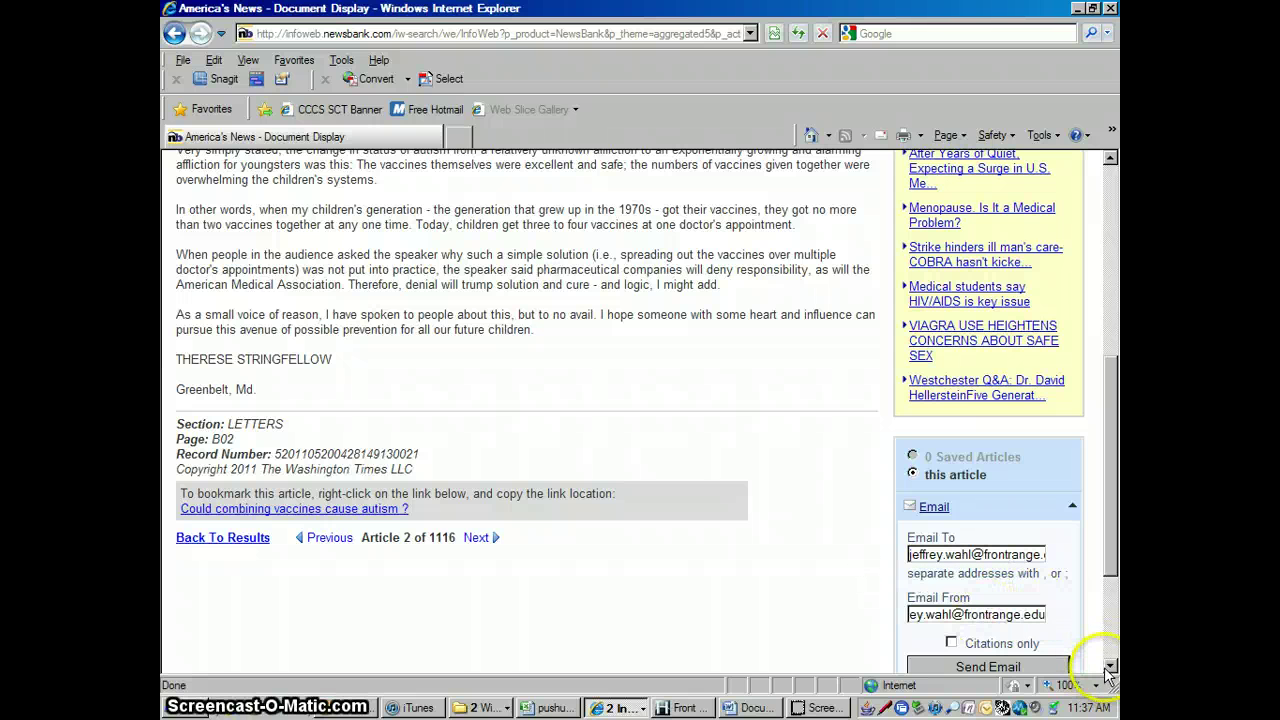
click(1109, 666)
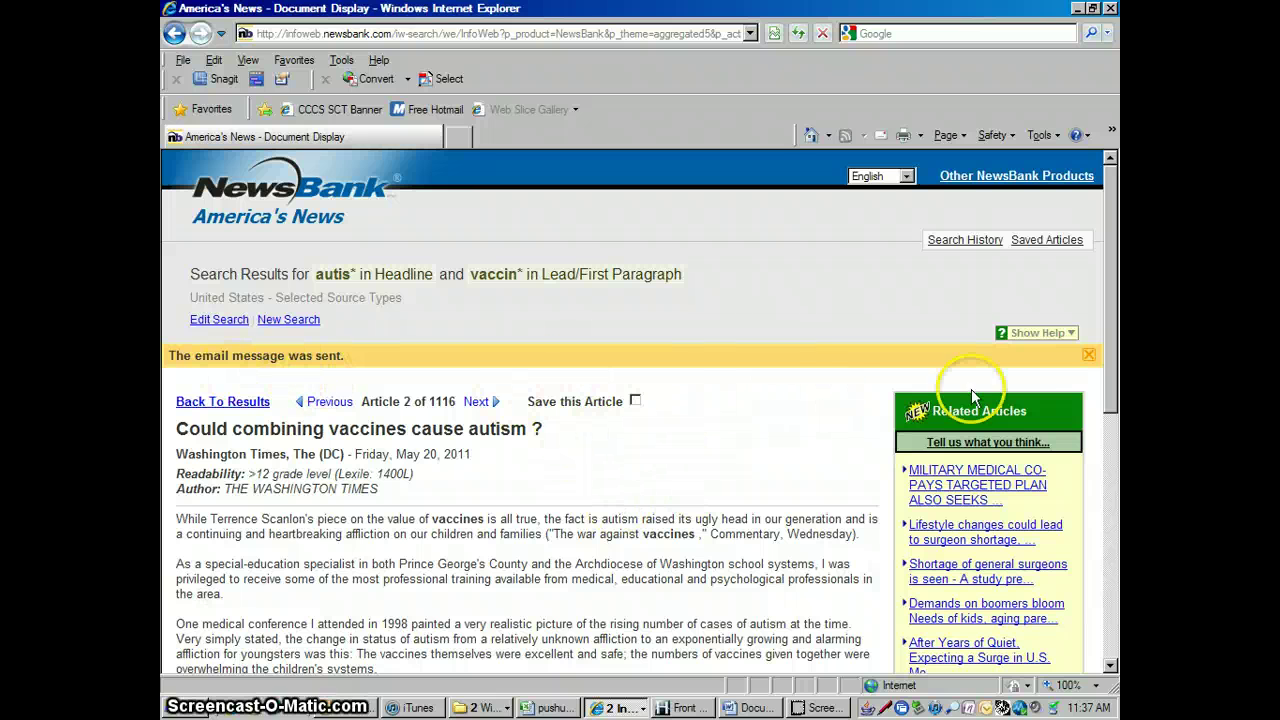
click(1089, 355)
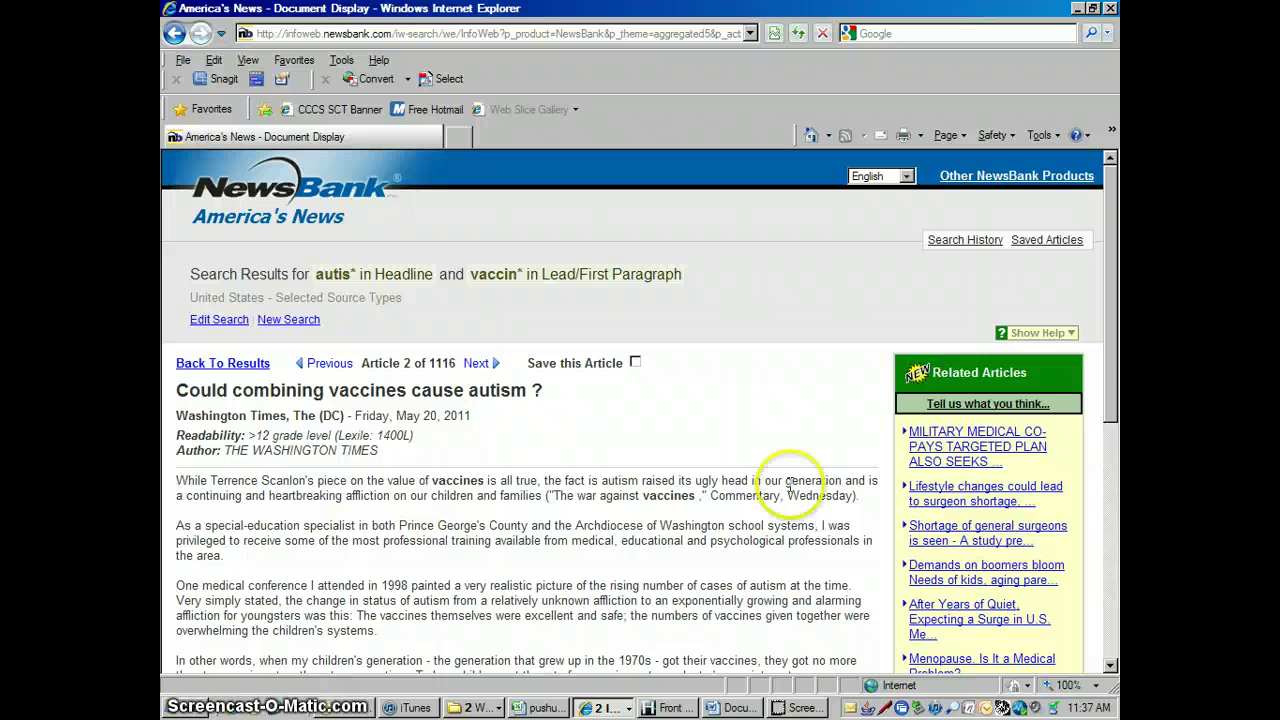
Edit the search to include only Colorado sources and view the 15 results
click(219, 320)
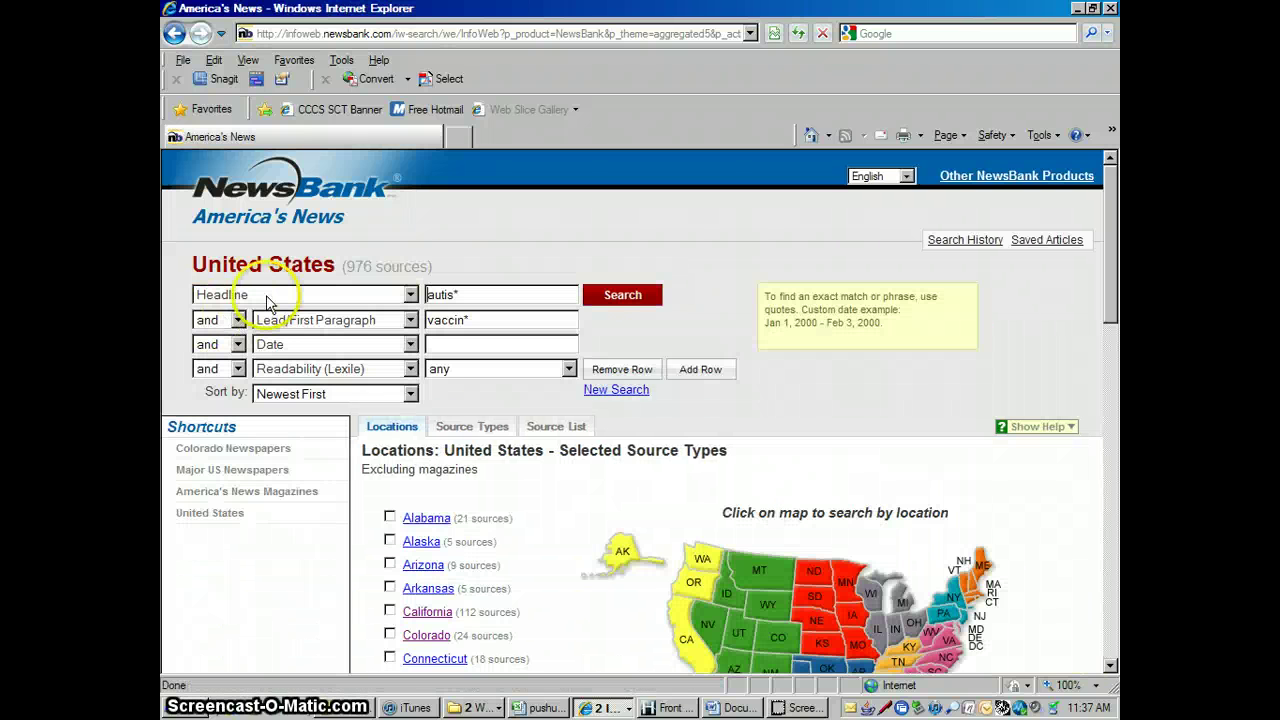
click(1110, 668)
click(958, 628)
click(1110, 160)
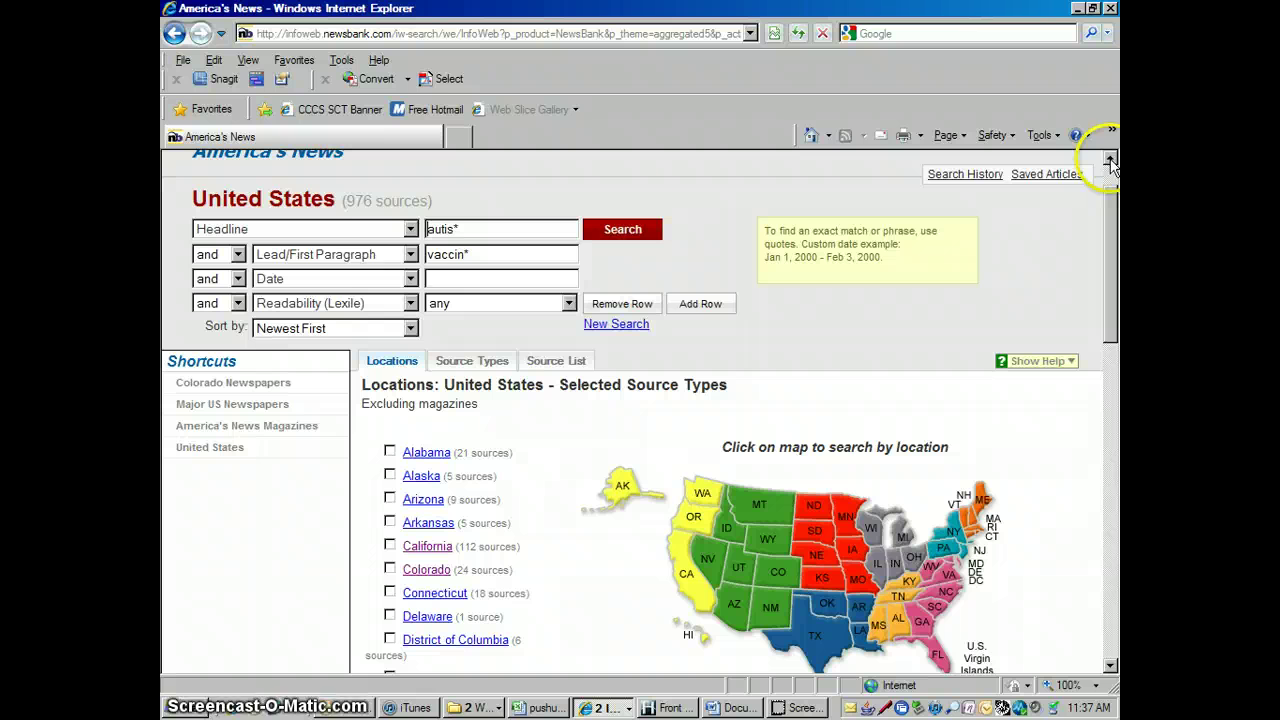
click(389, 570)
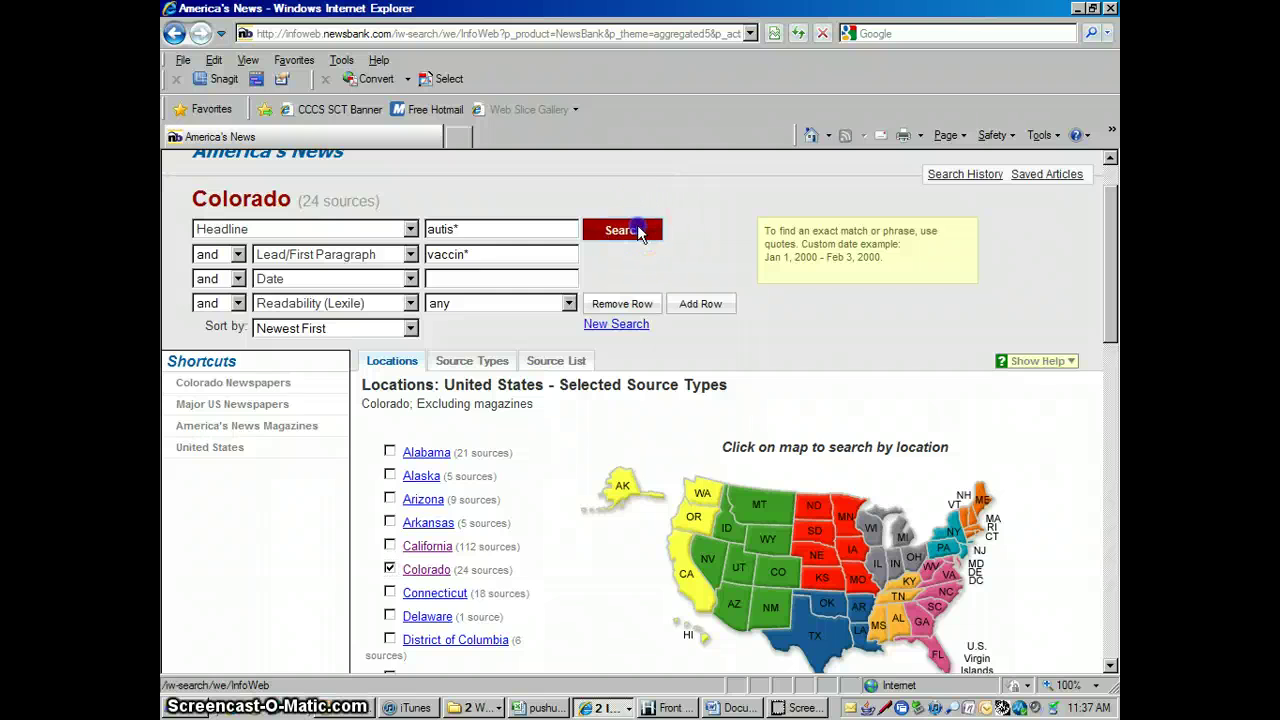
click(637, 229)
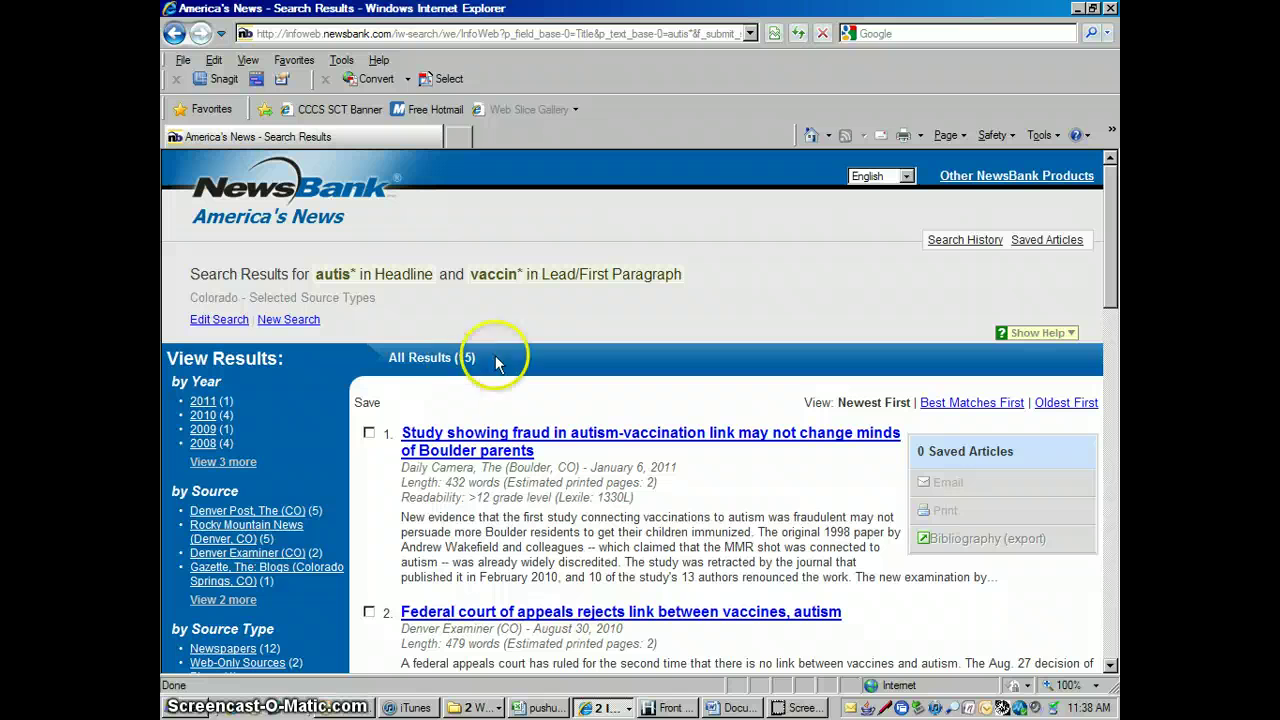
click(1110, 667)
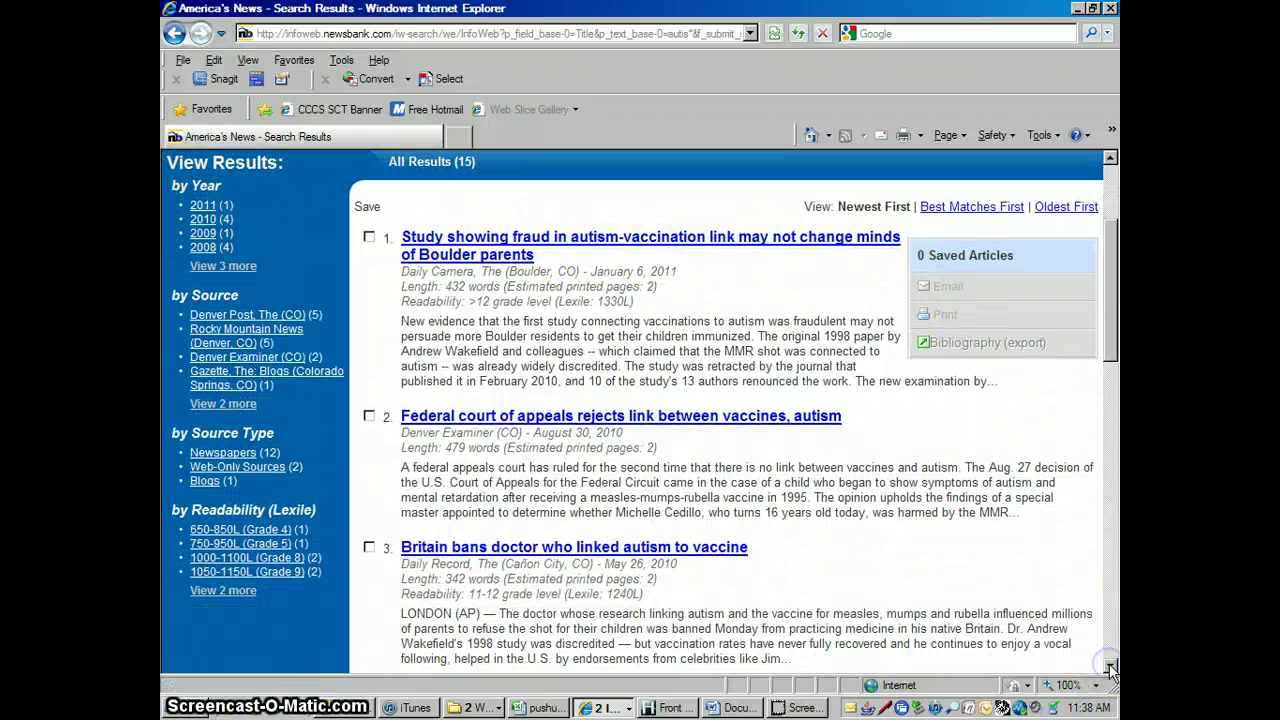
click(1115, 176)
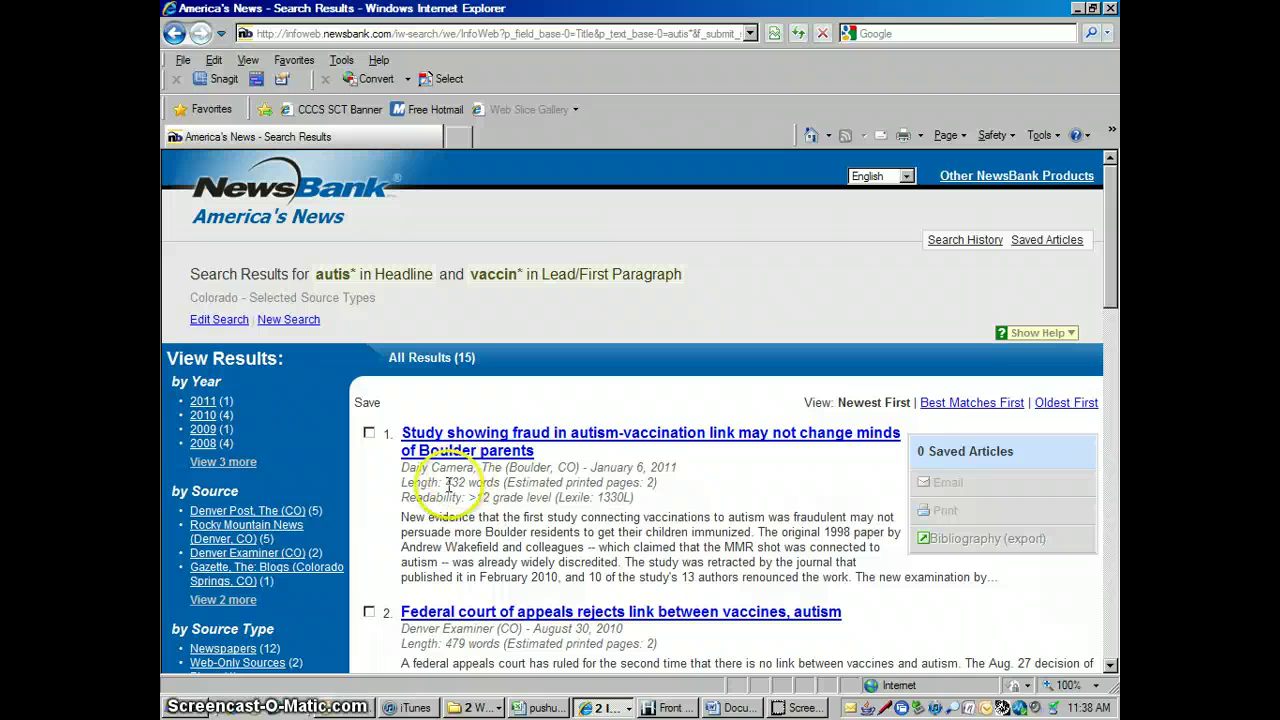
Replace the Colorado filter with chosen titles like Boulder Examiner and Rocky Mountain News, then search
click(229, 321)
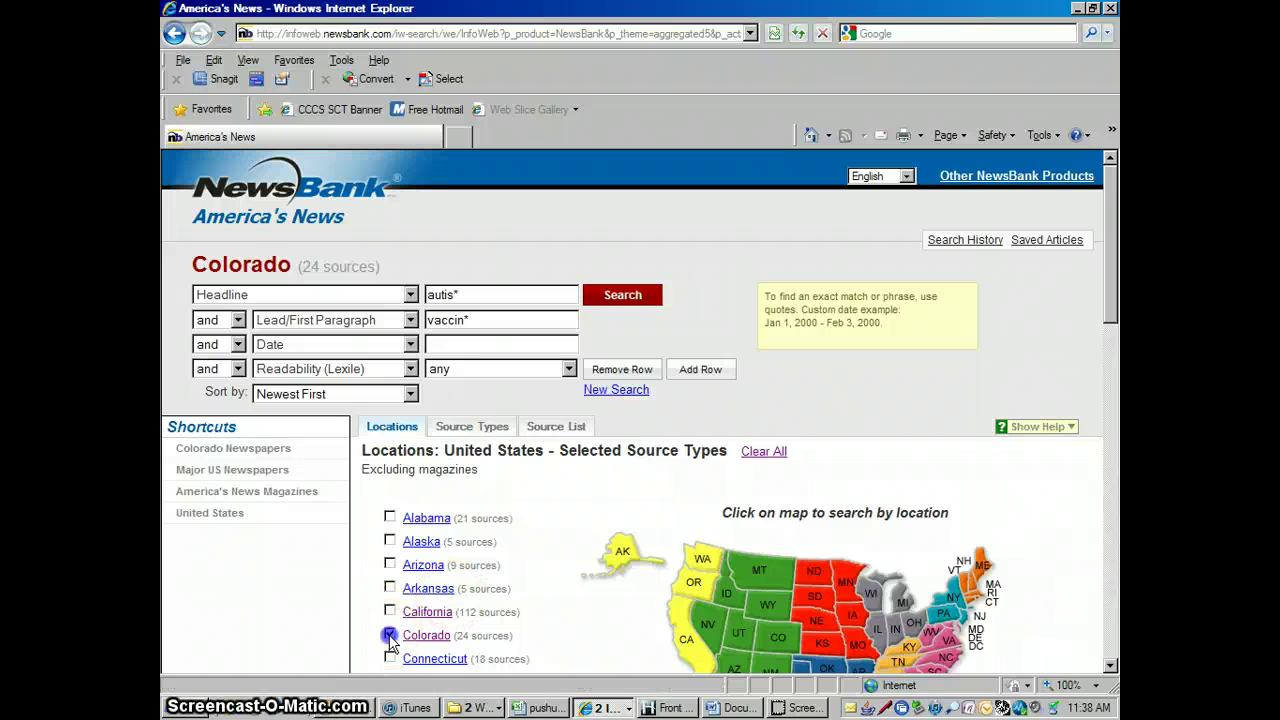
click(389, 635)
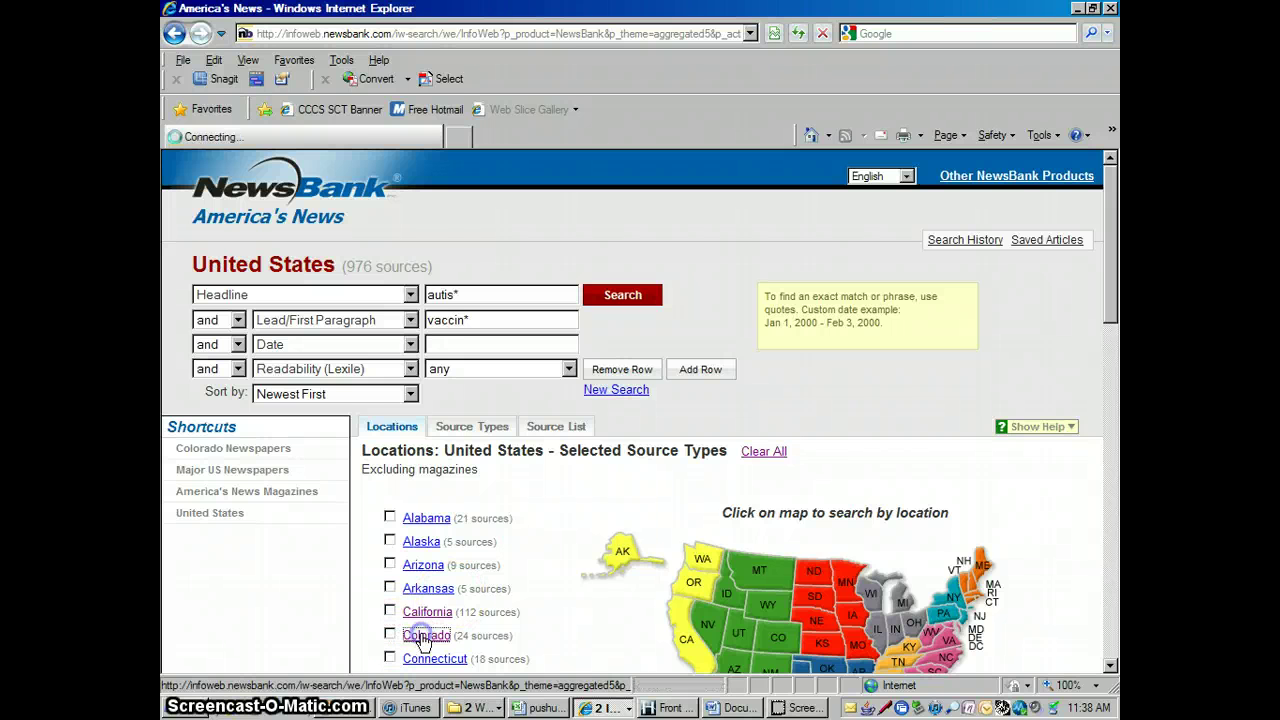
click(424, 636)
click(1110, 666)
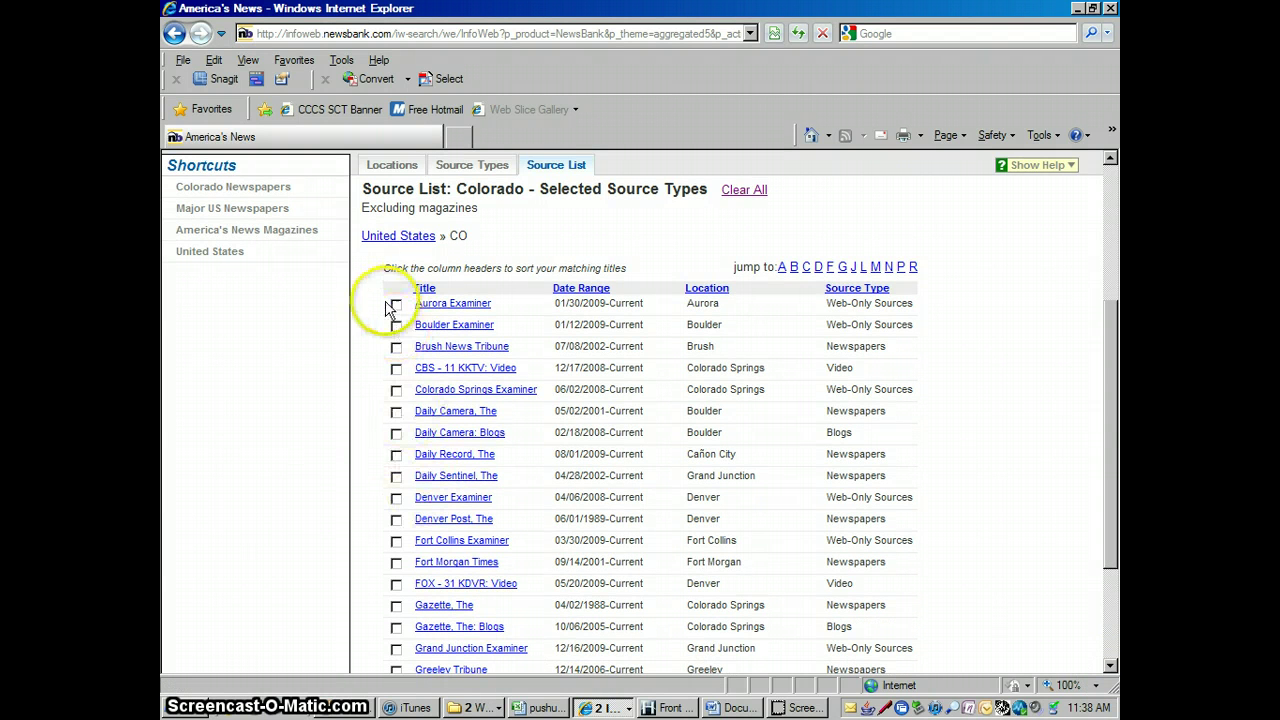
click(396, 327)
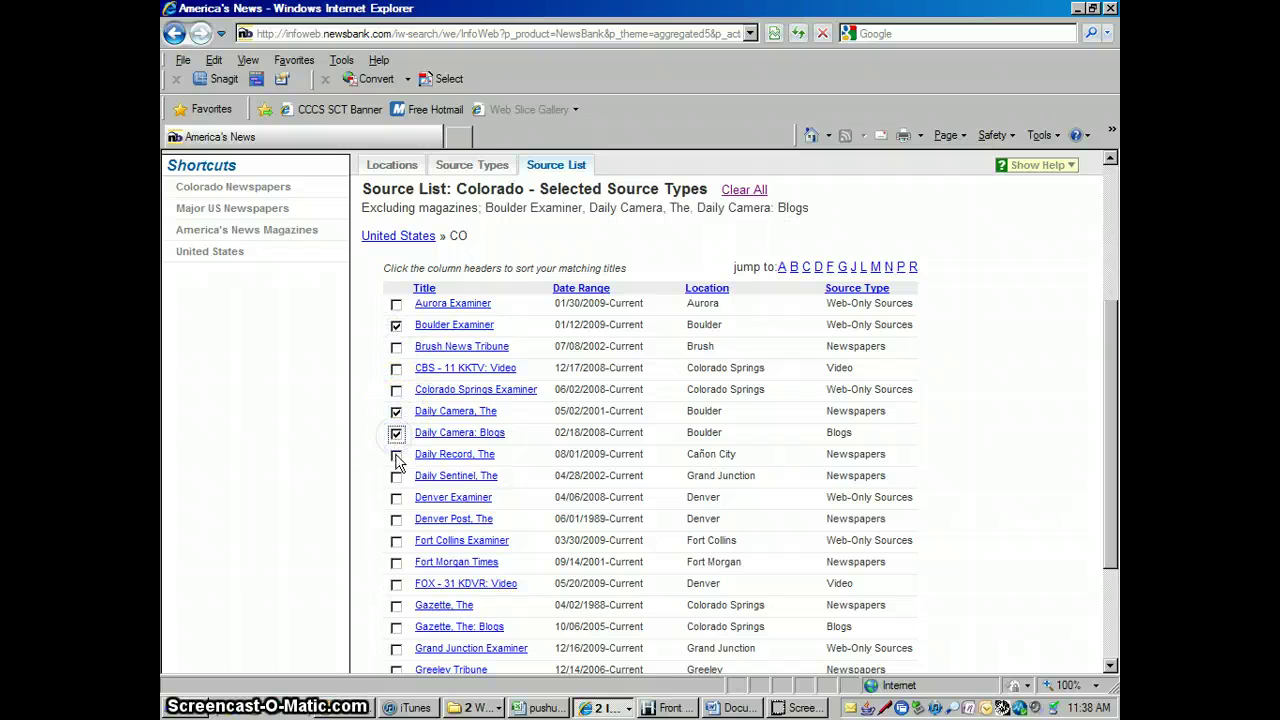
click(394, 500)
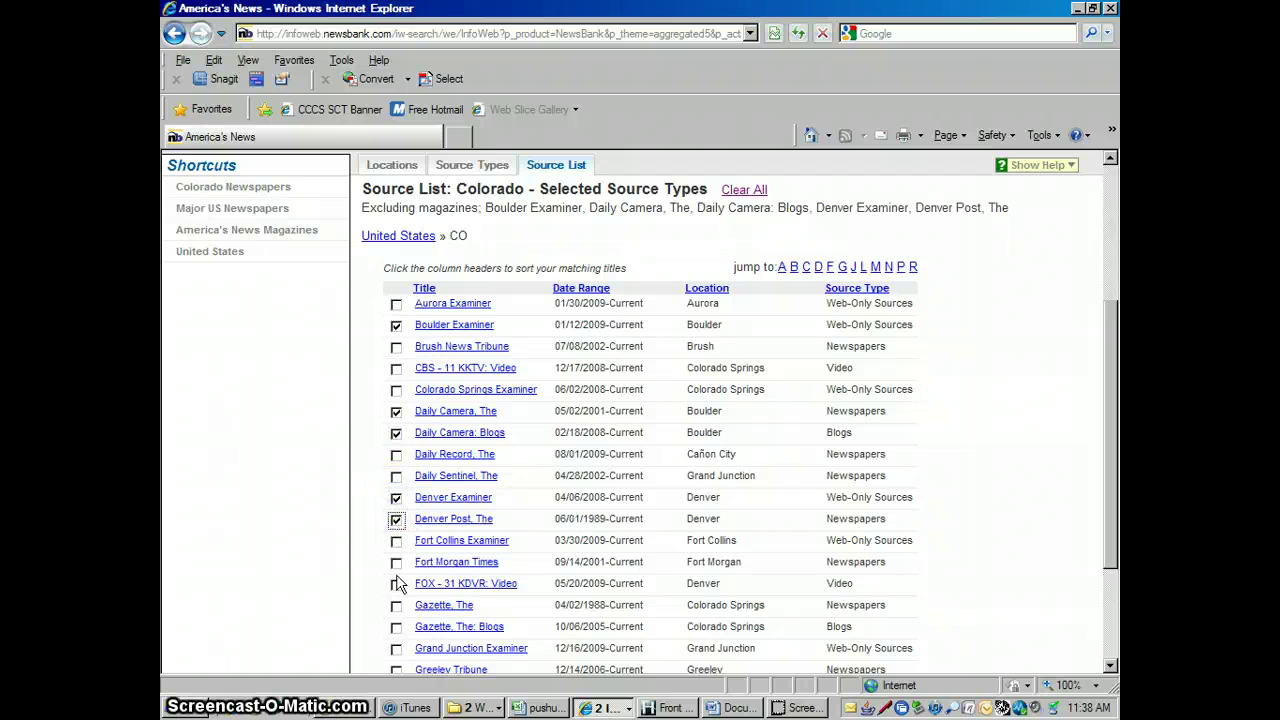
click(1110, 665)
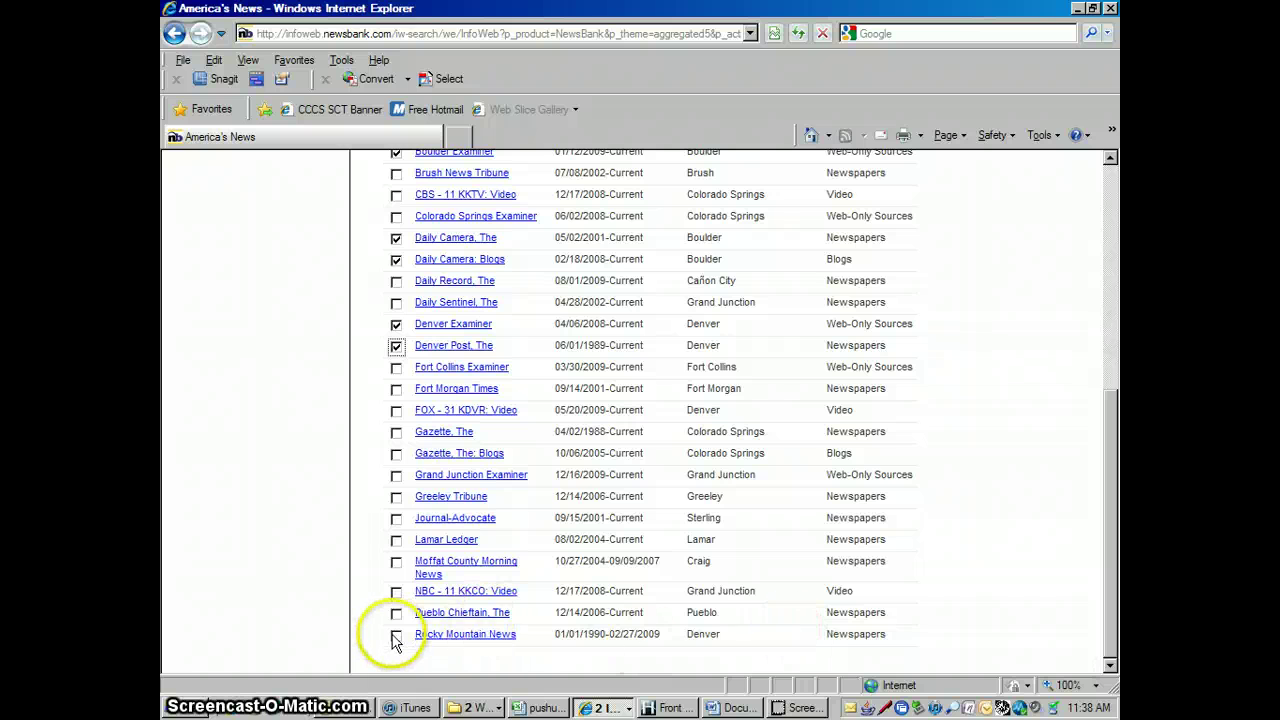
click(395, 636)
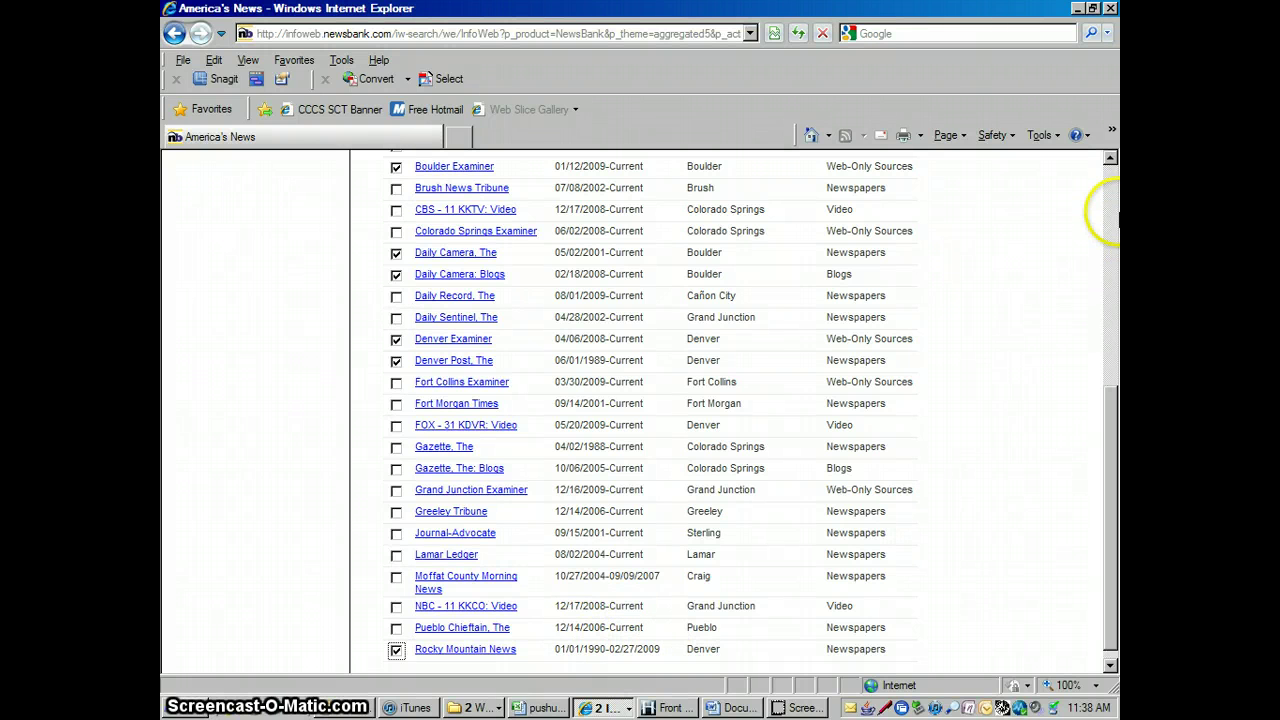
click(1110, 160)
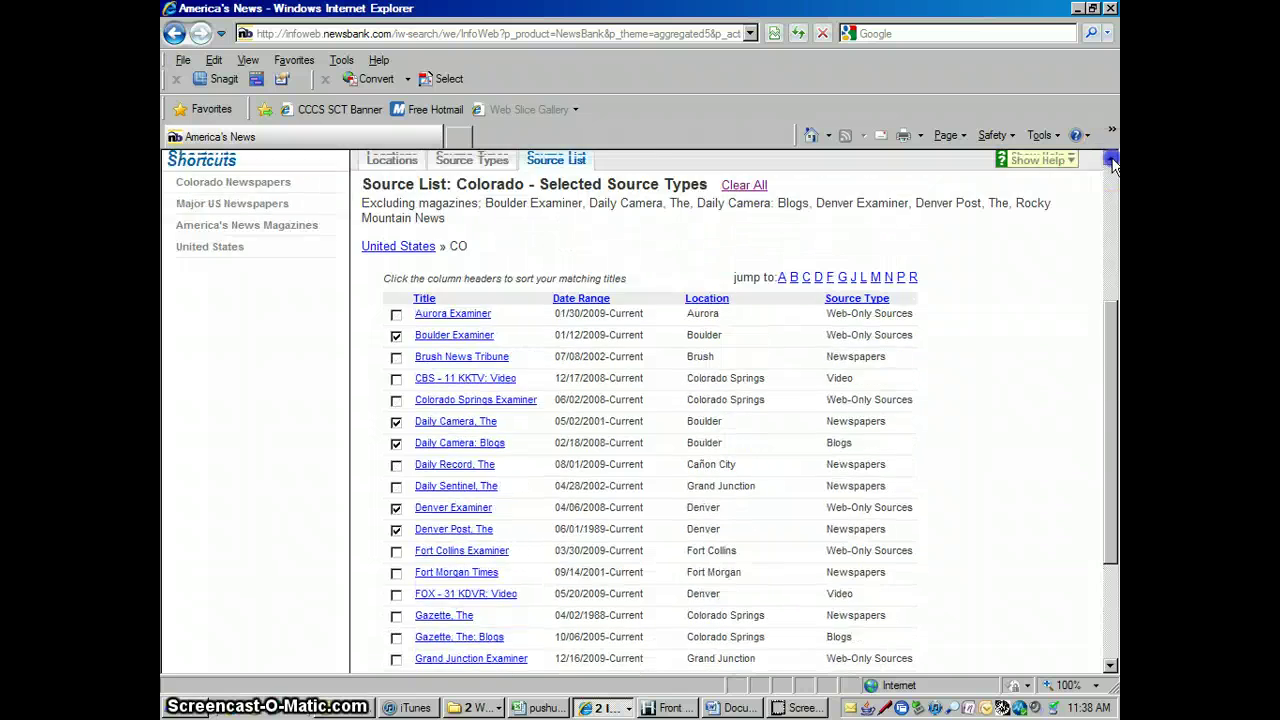
click(630, 251)
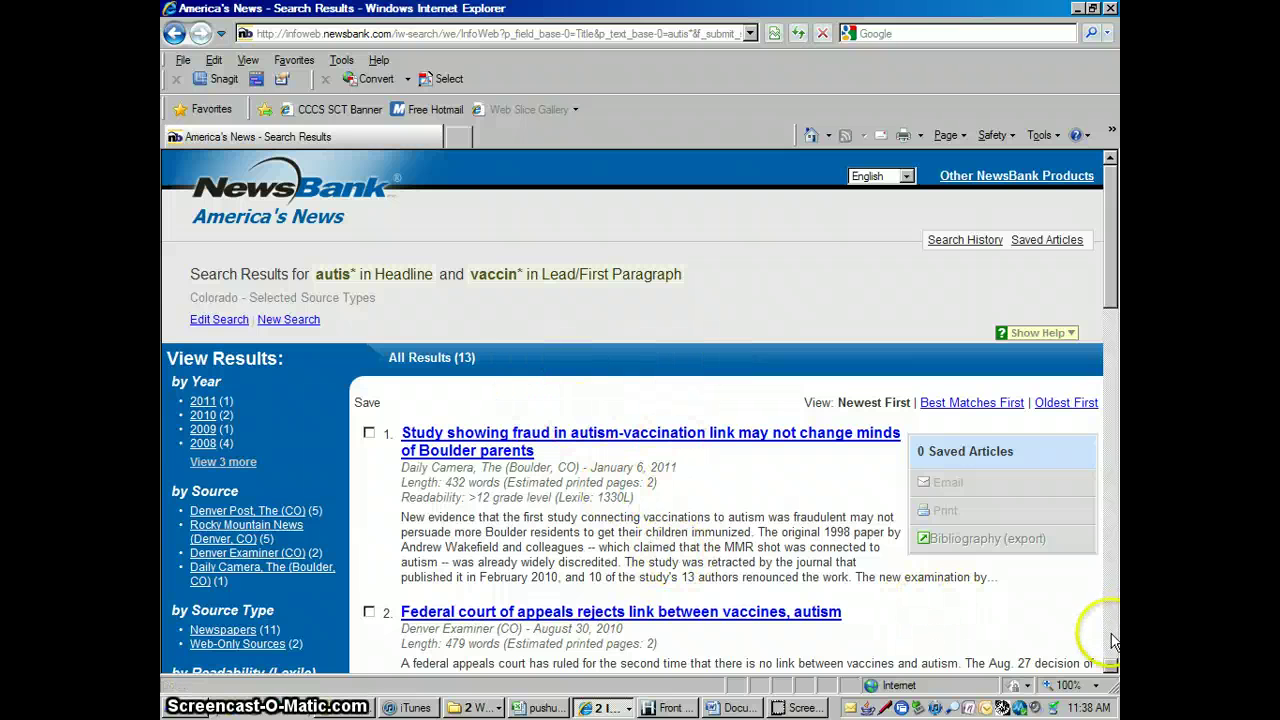
Reopen the search and untick Boulder Examiner, Rocky Mountain News and the other chosen titles
click(1110, 665)
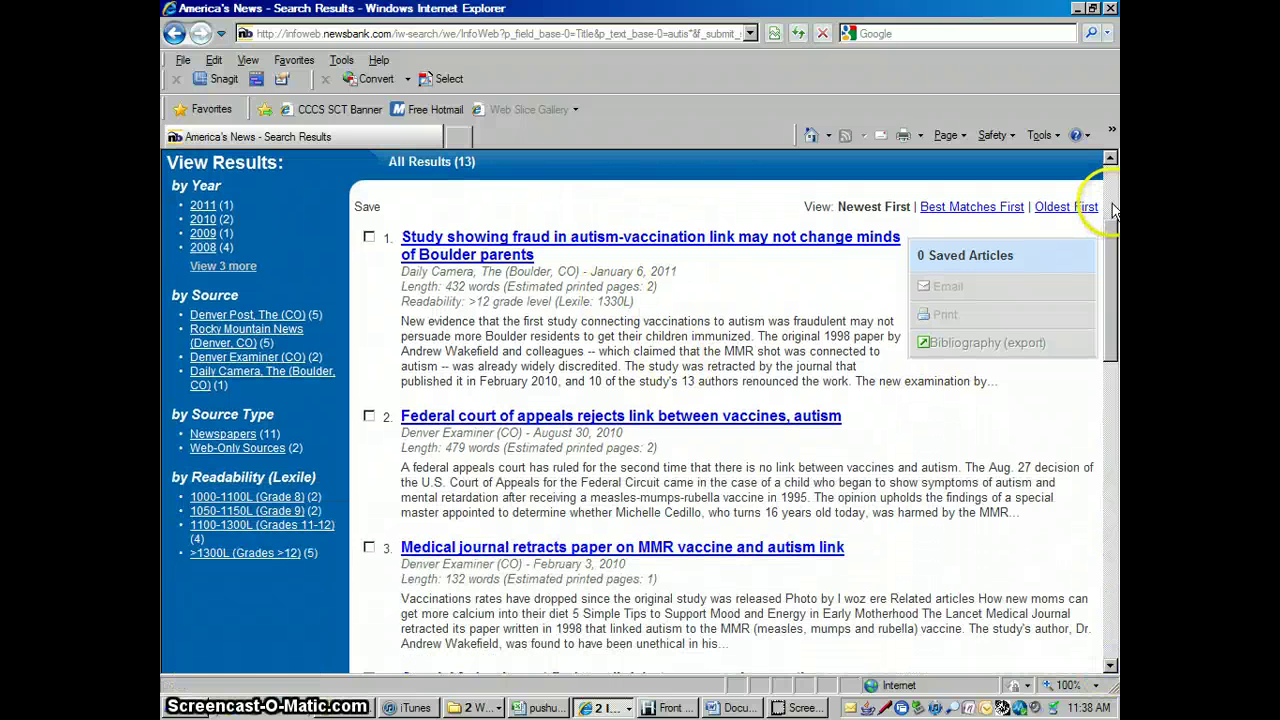
click(1113, 208)
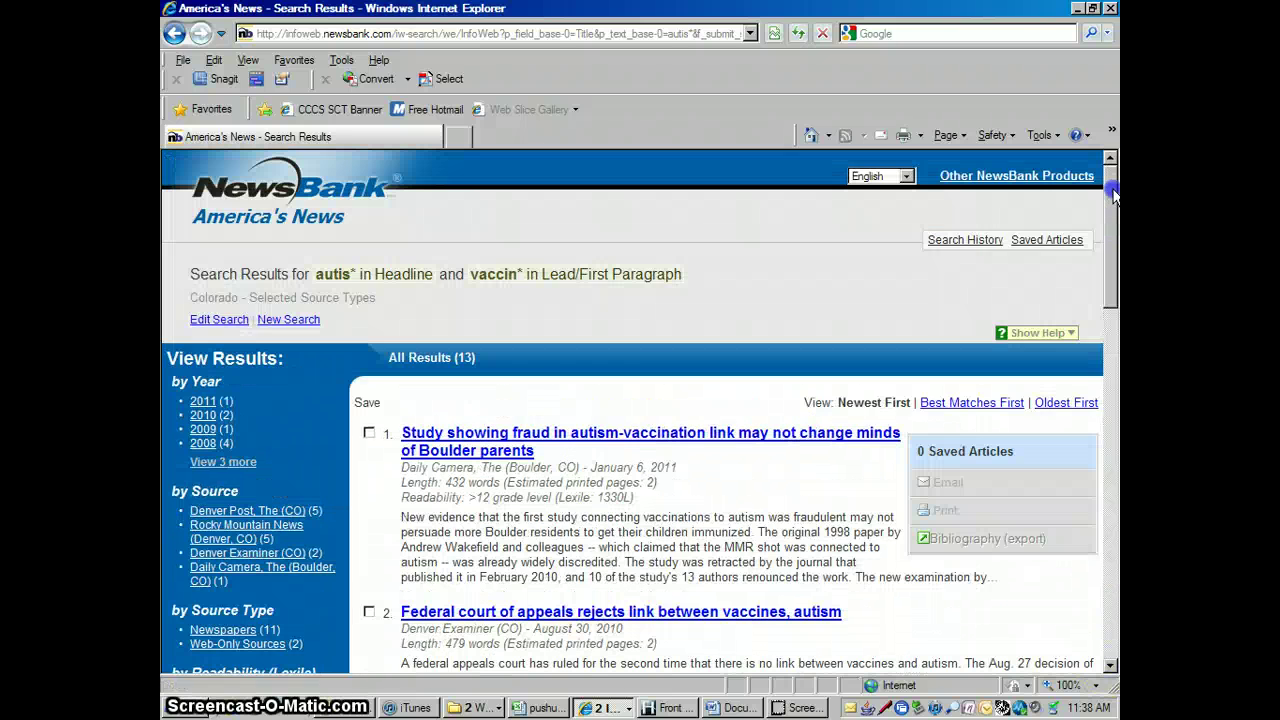
click(222, 320)
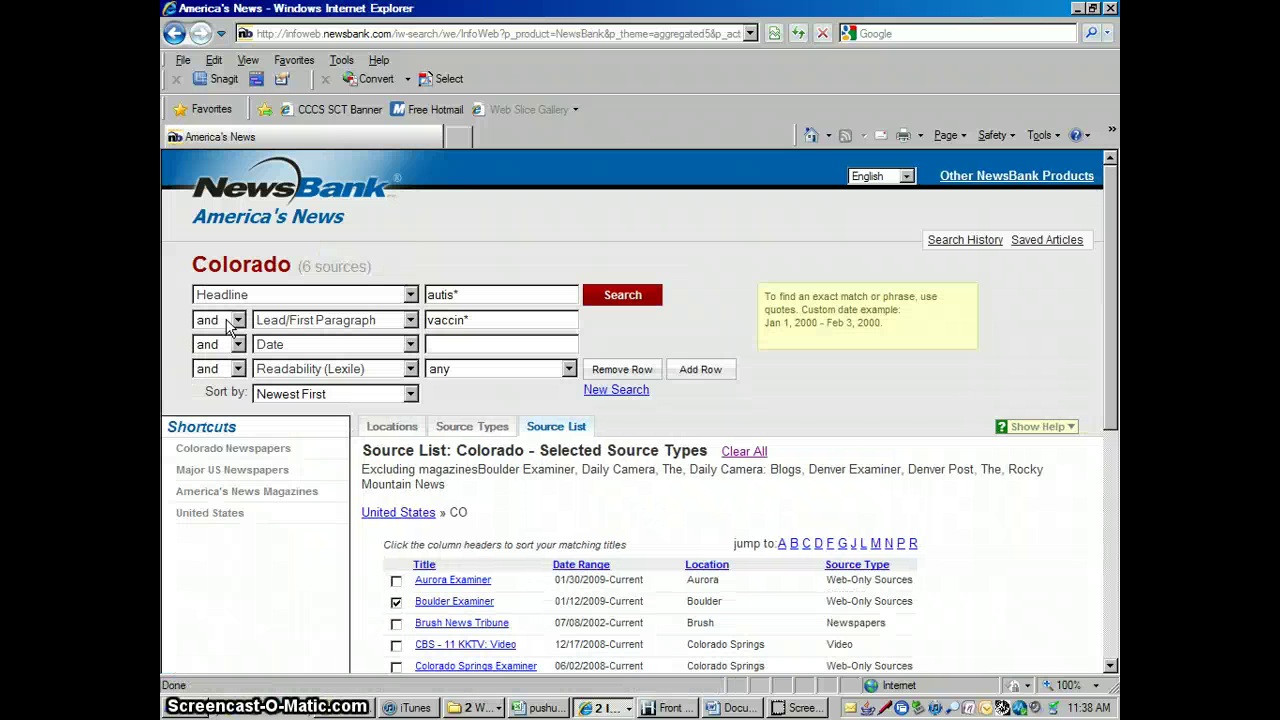
click(396, 602)
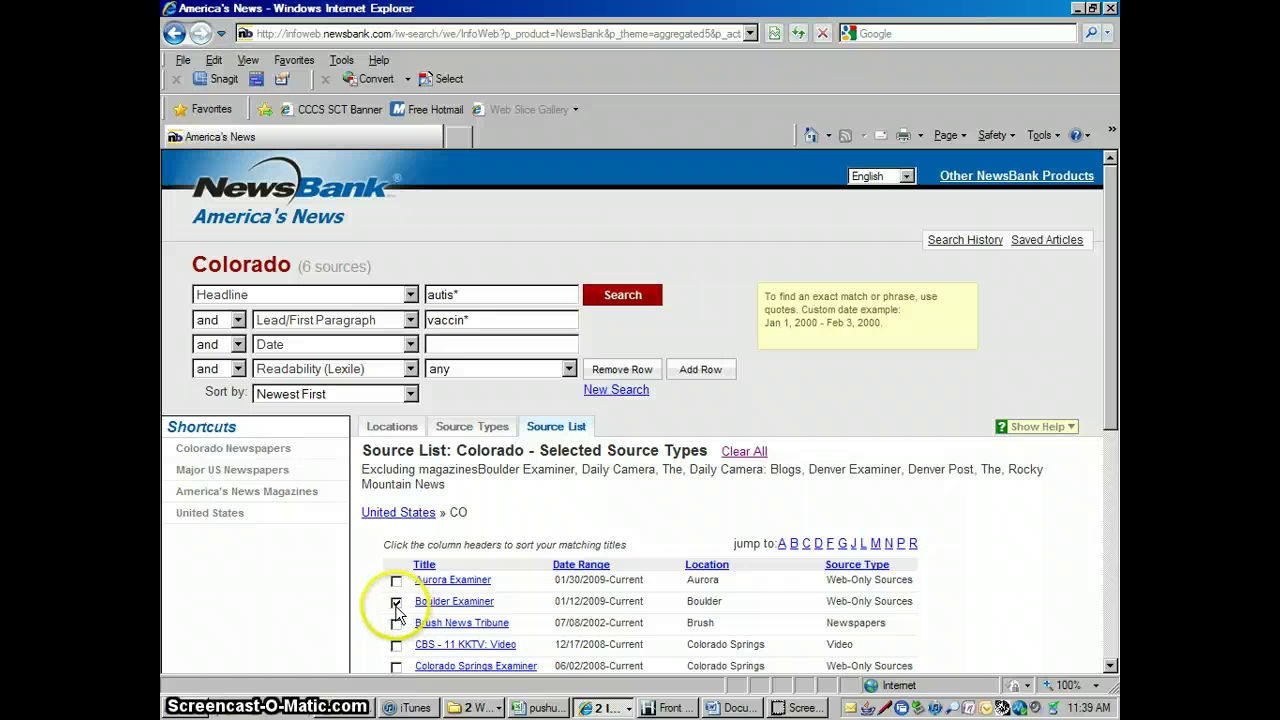
click(1110, 668)
click(1110, 668)
click(1110, 668)
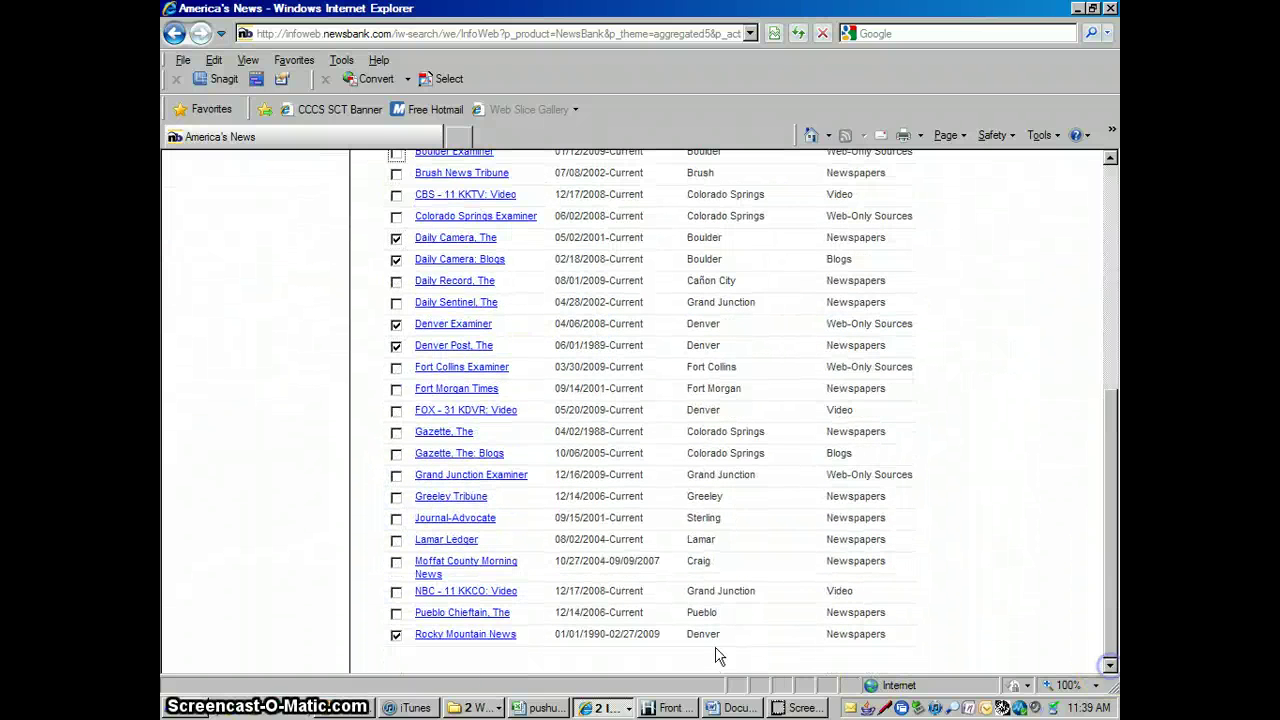
click(395, 636)
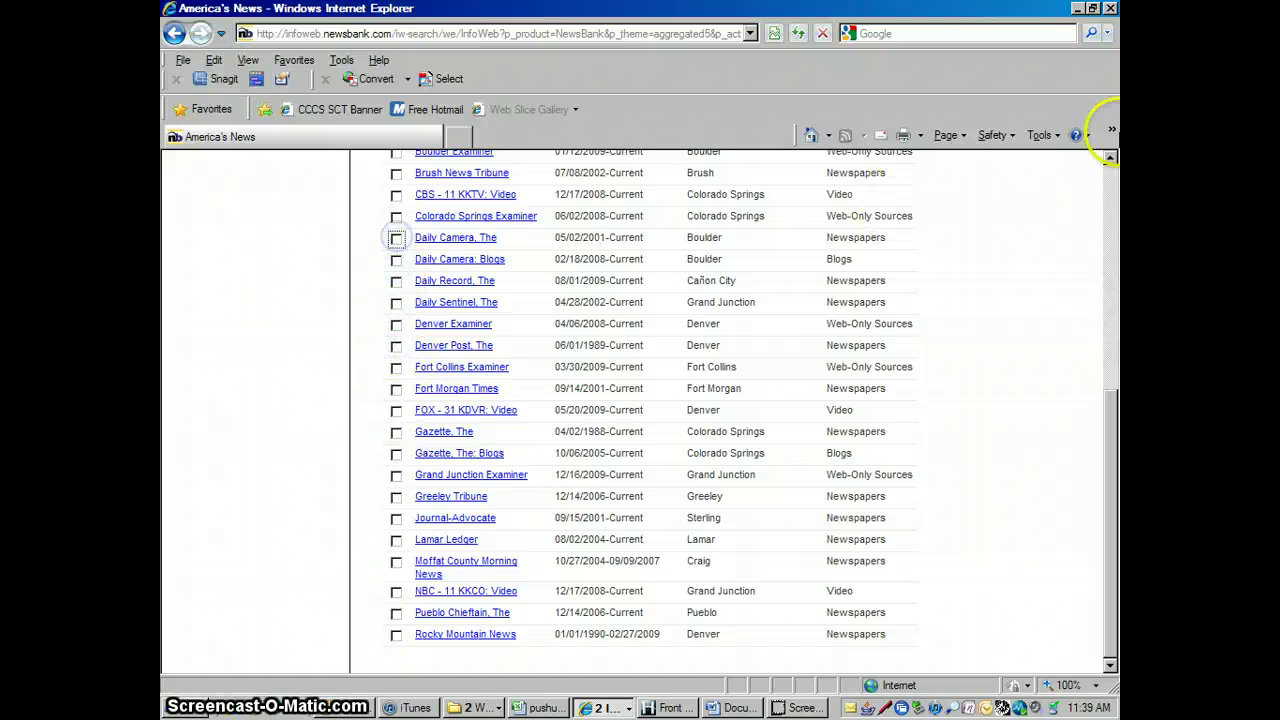
click(1110, 158)
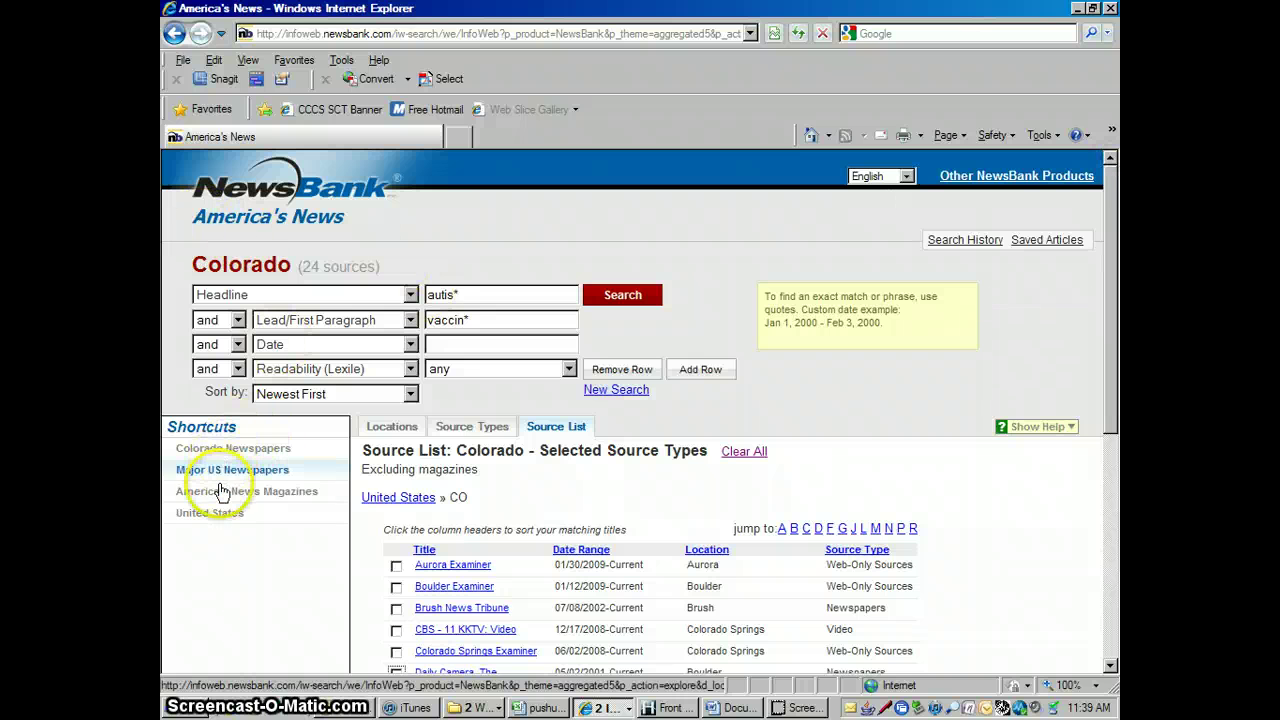
Select the Mountain region states from the United States page and search, returning 65 results
click(212, 514)
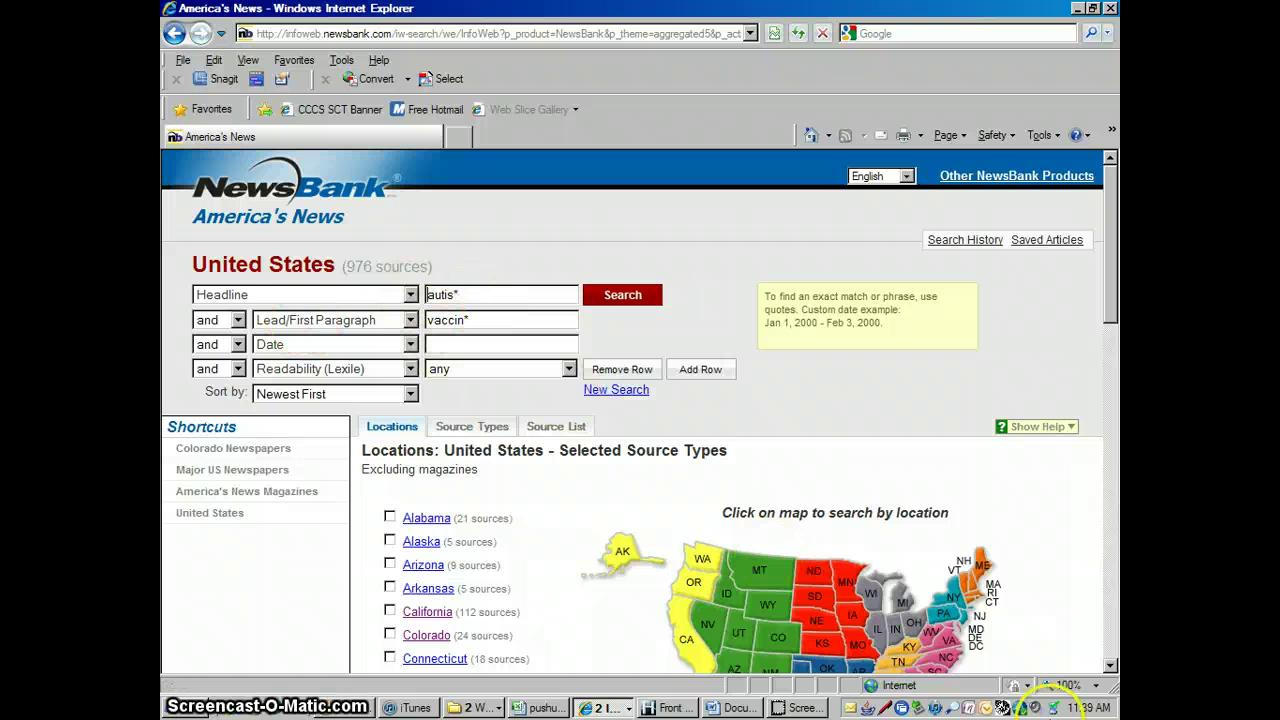
click(1110, 667)
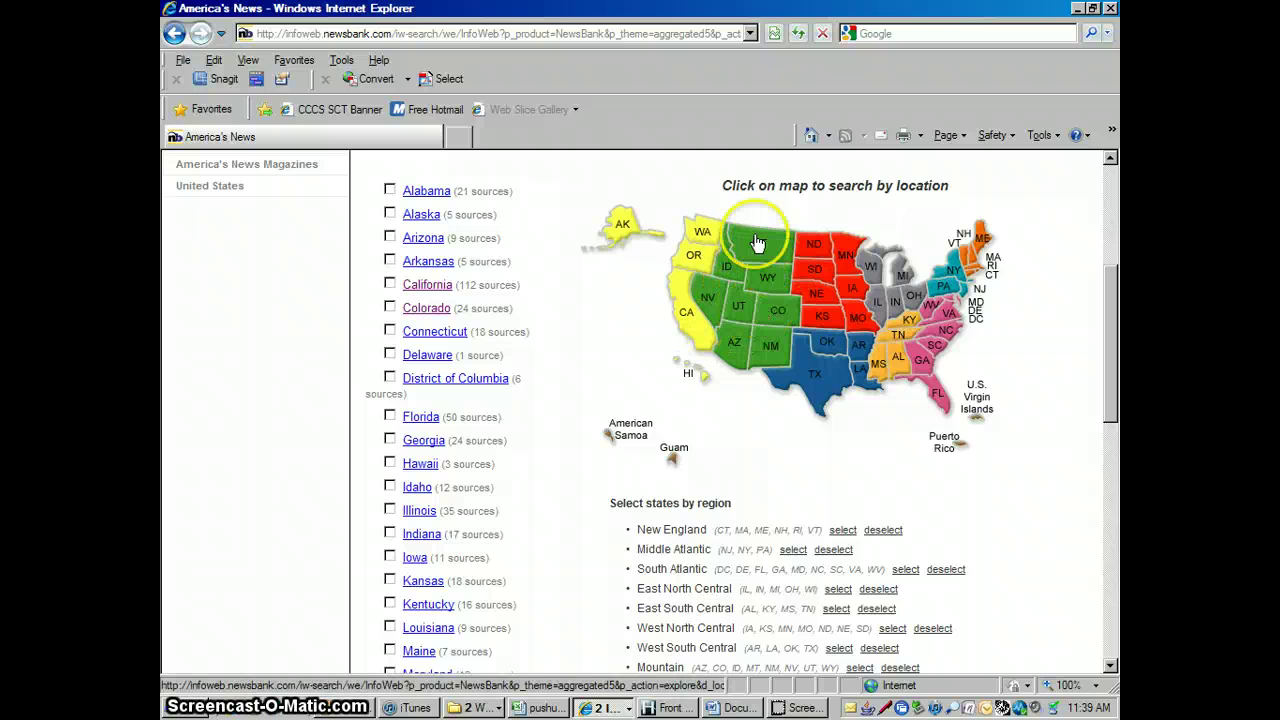
click(1110, 667)
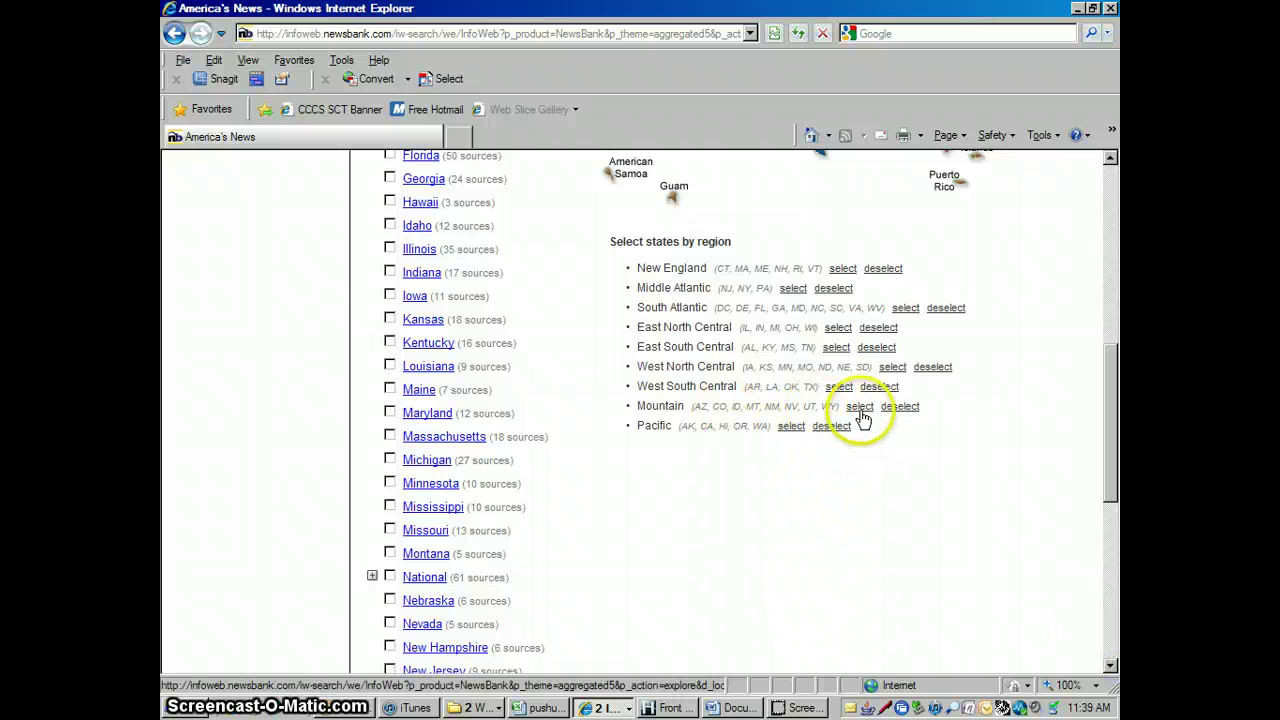
click(859, 406)
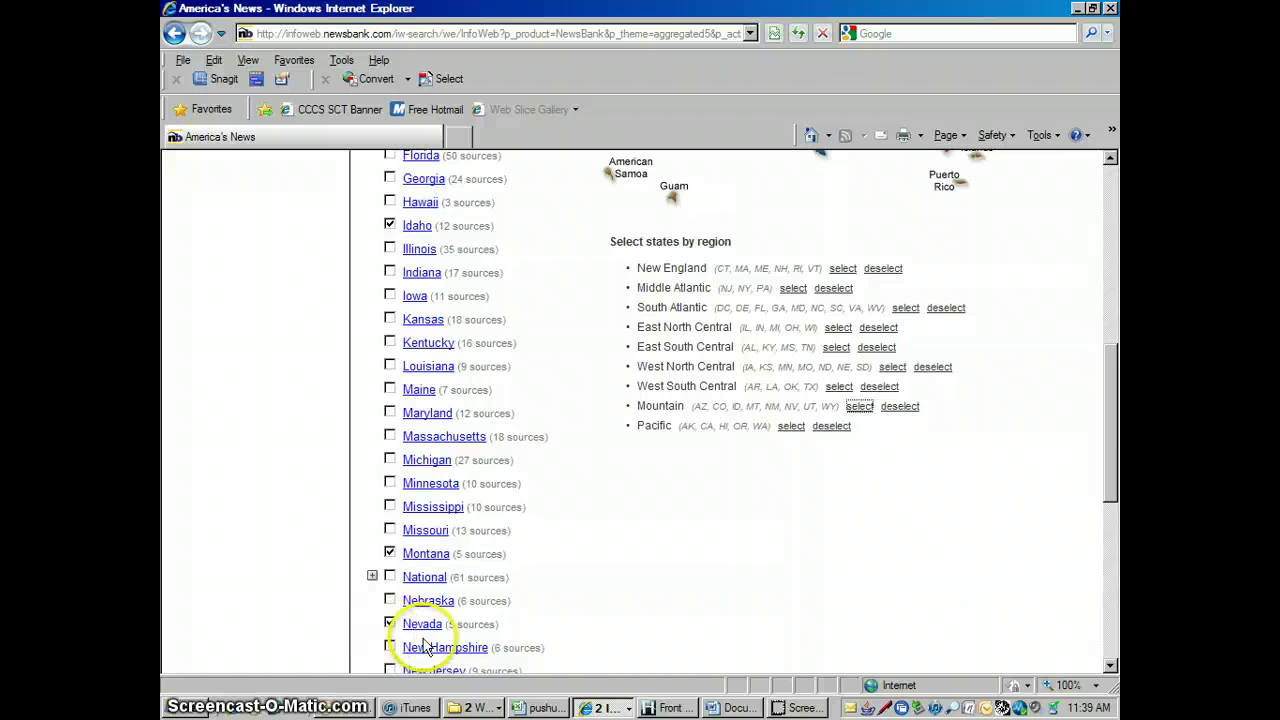
drag(1112, 468, 1112, 298)
click(605, 245)
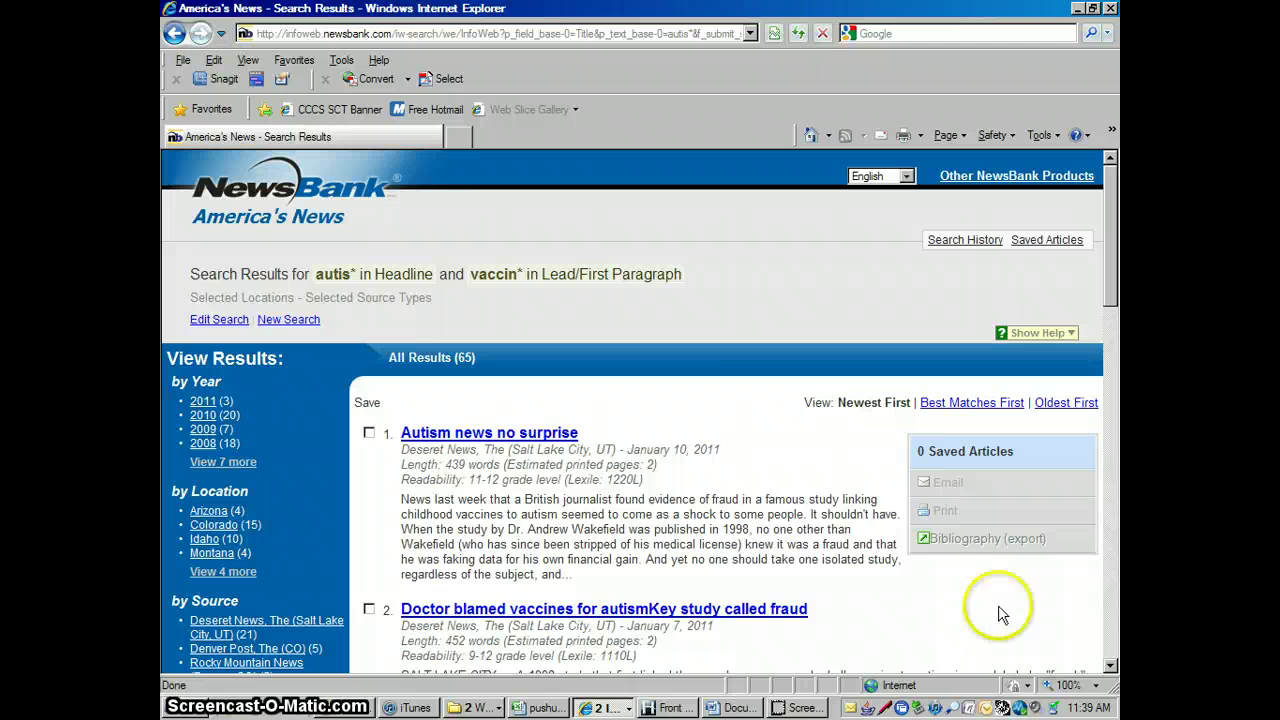
Clear the Mountain region states and select California, Oregon and Washington as search locations
click(222, 320)
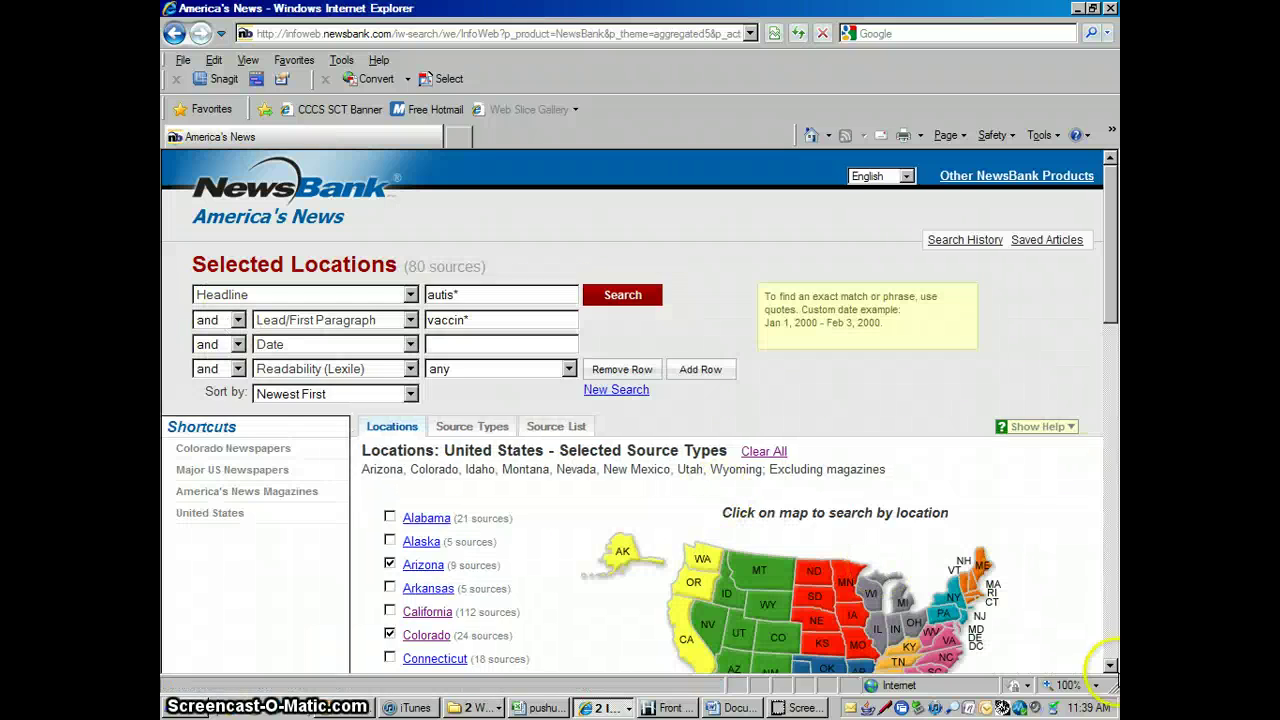
scroll(947, 554, down, 5)
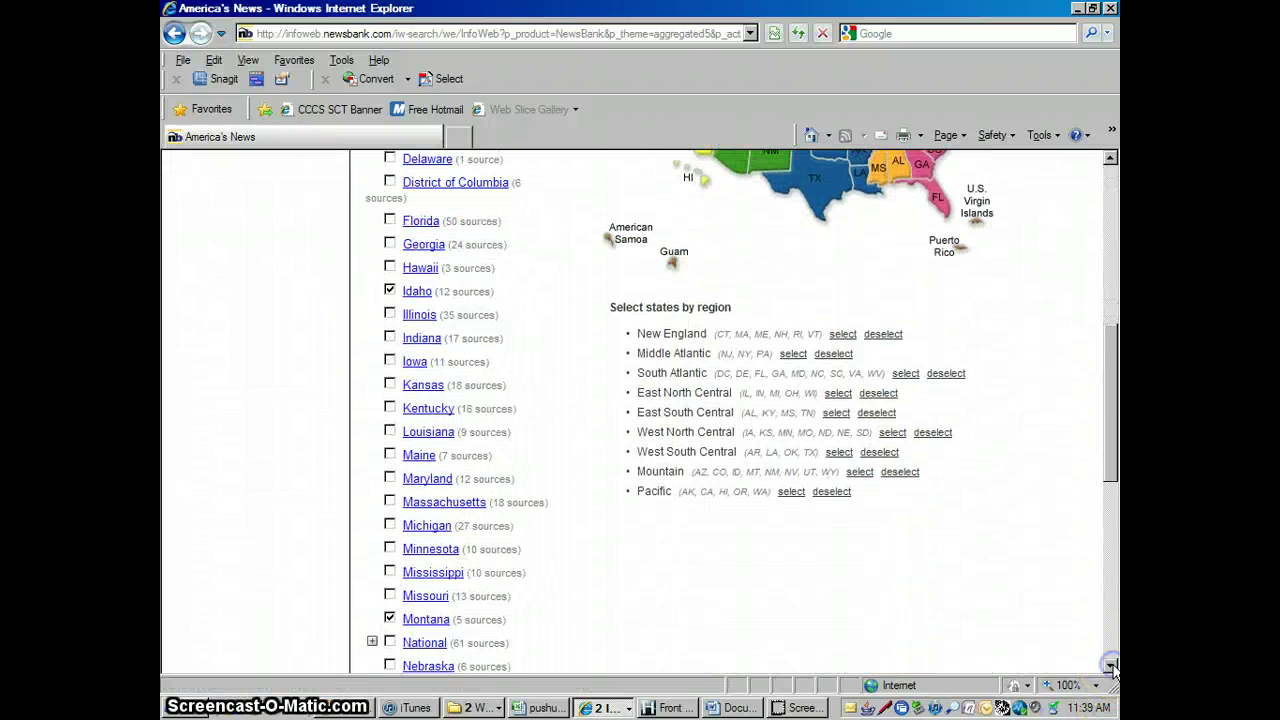
click(900, 473)
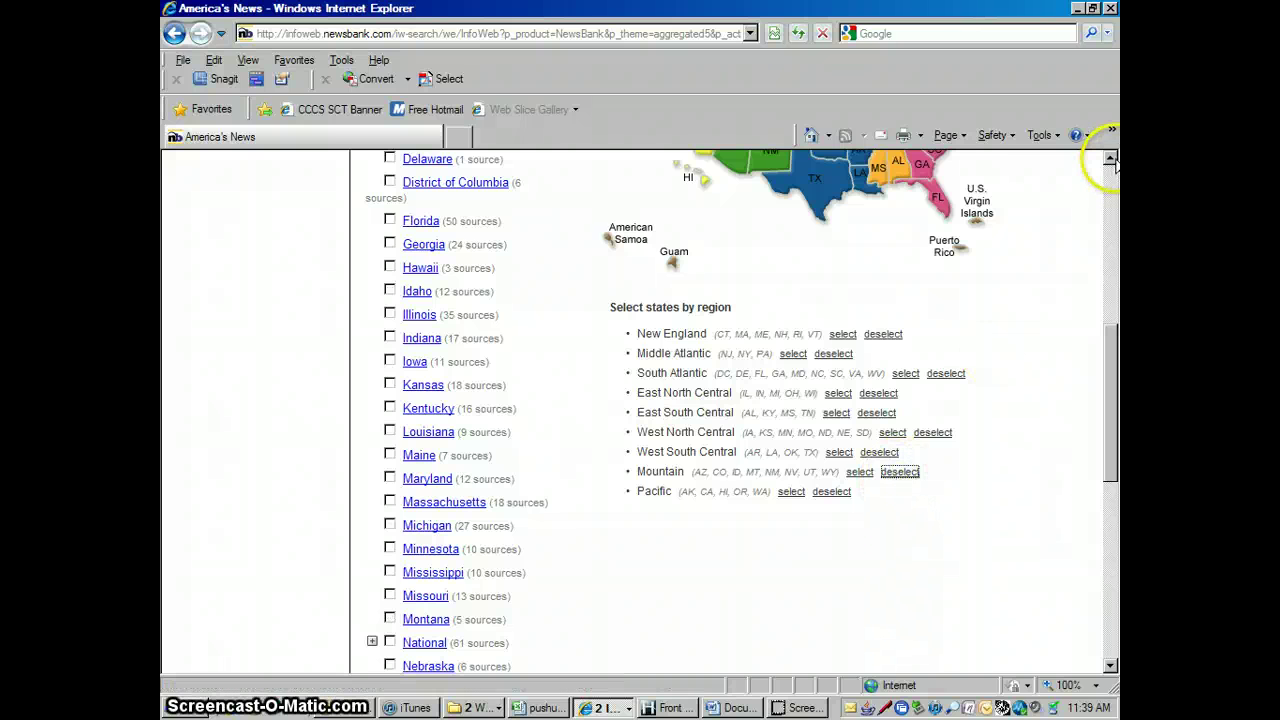
click(1110, 158)
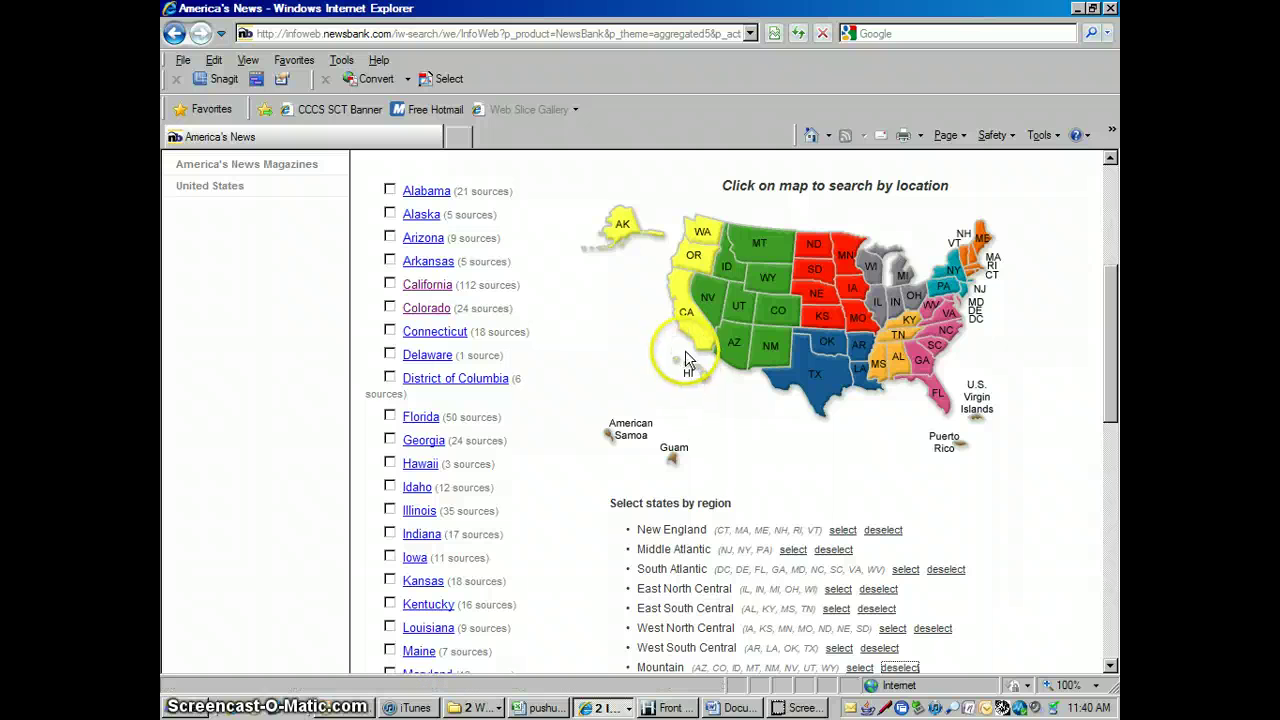
click(420, 355)
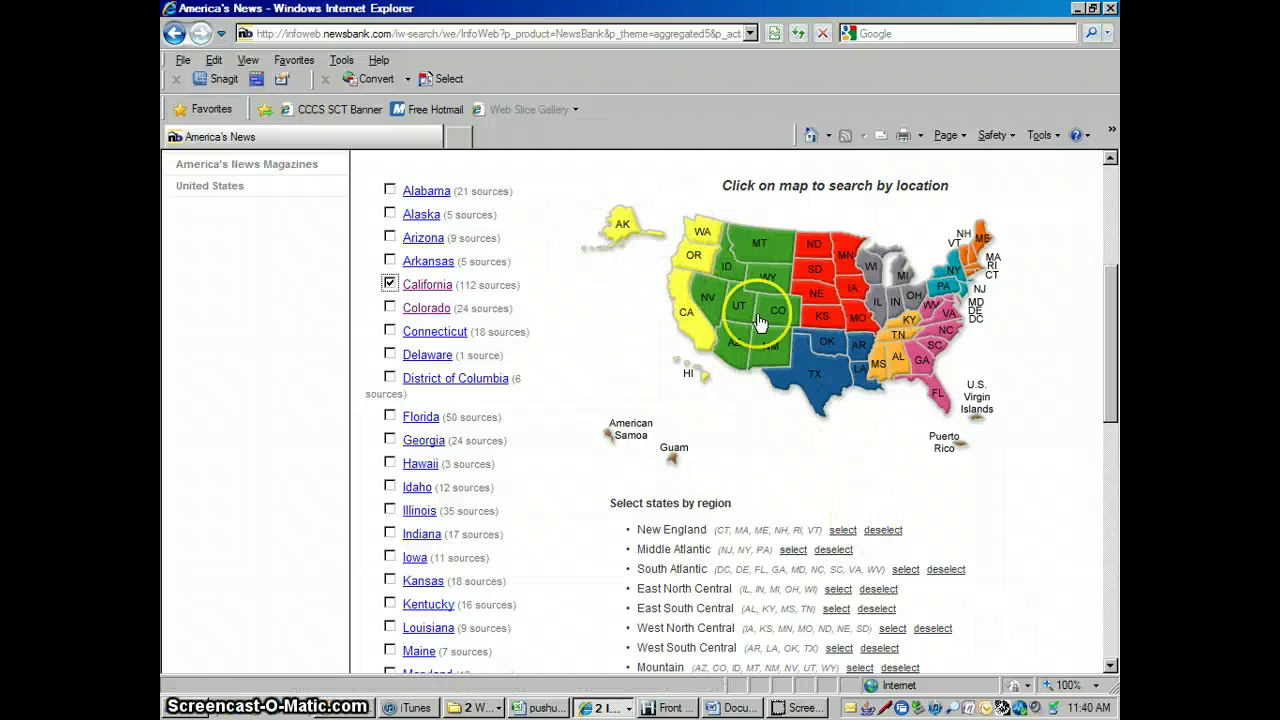
click(1110, 667)
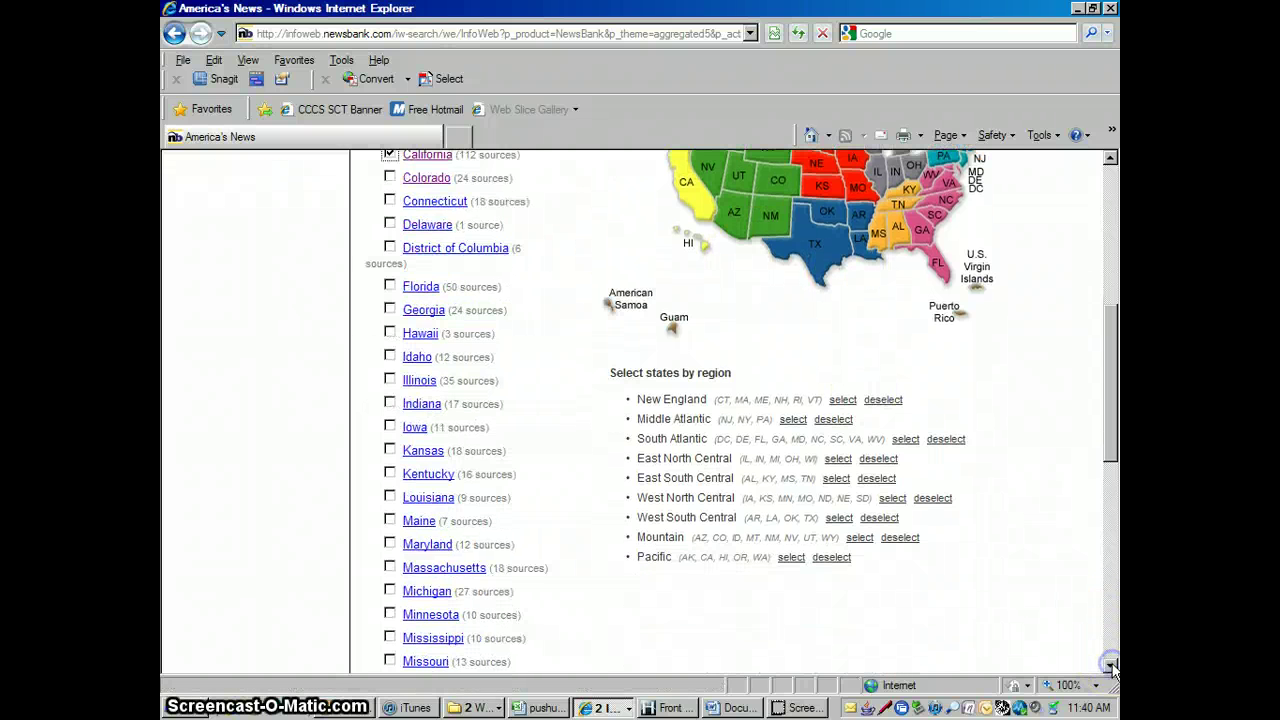
scroll(1110, 667, down, 8)
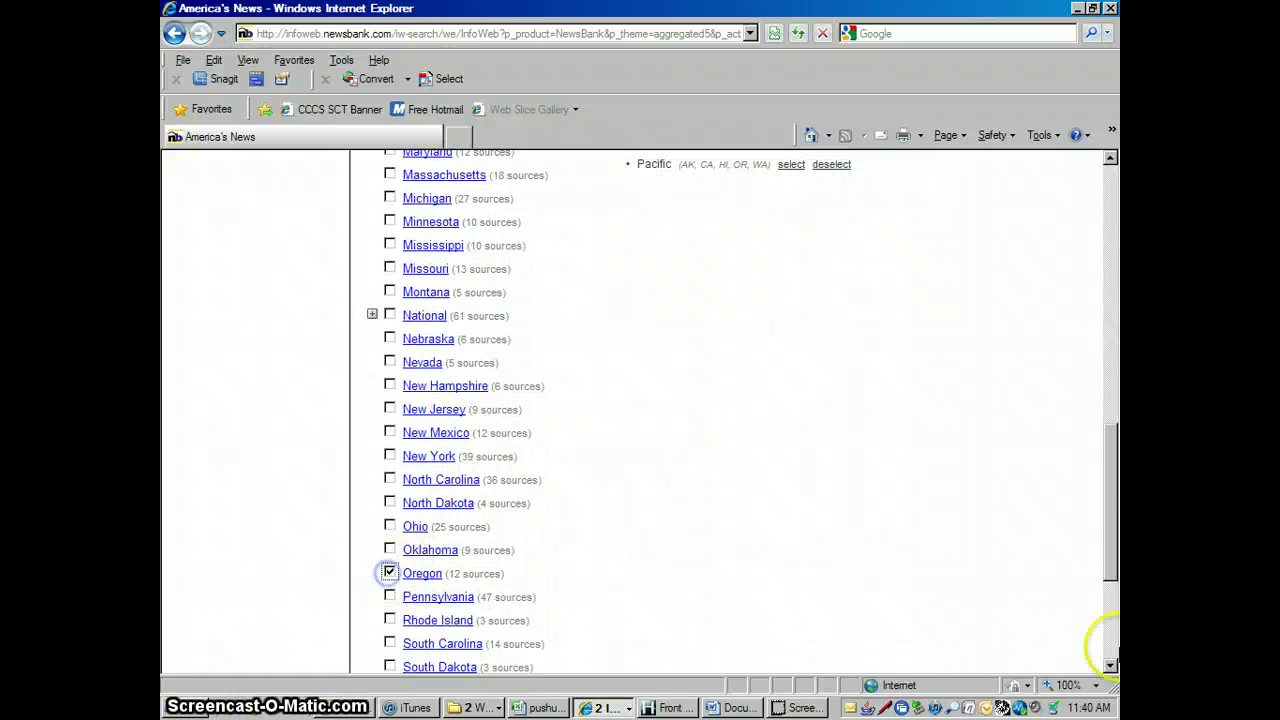
scroll(1112, 665, down, 5)
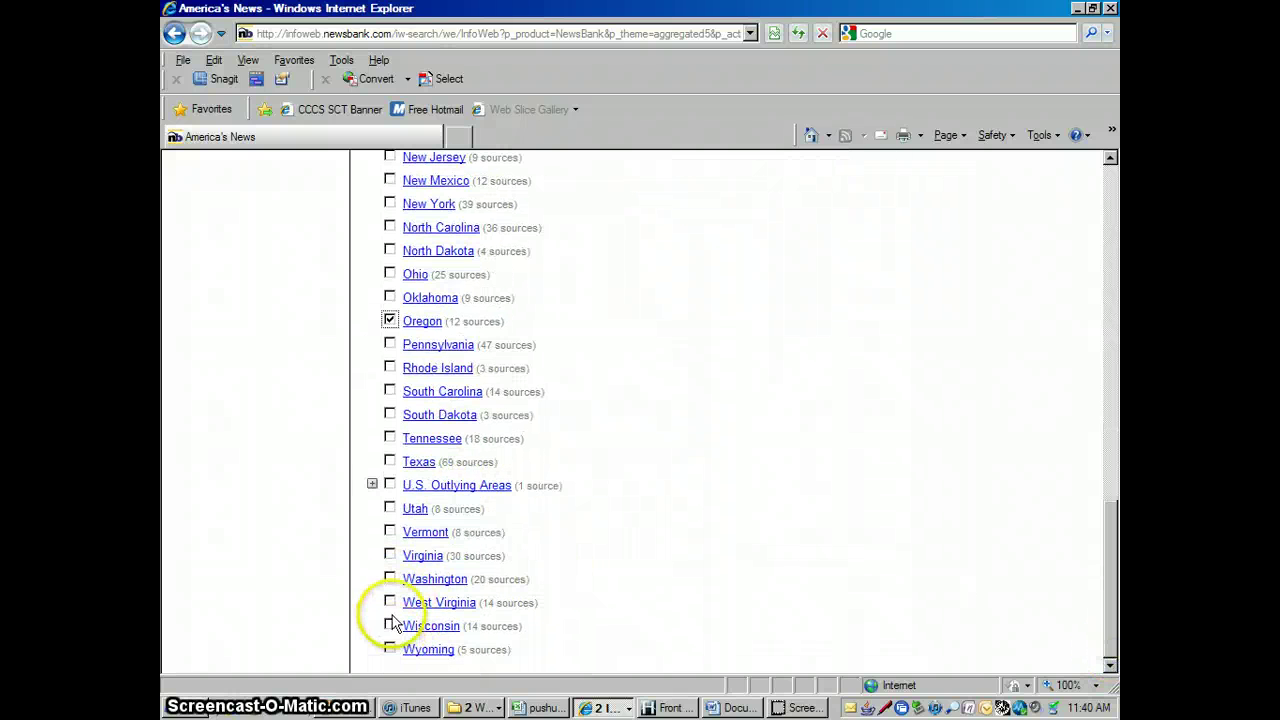
click(389, 578)
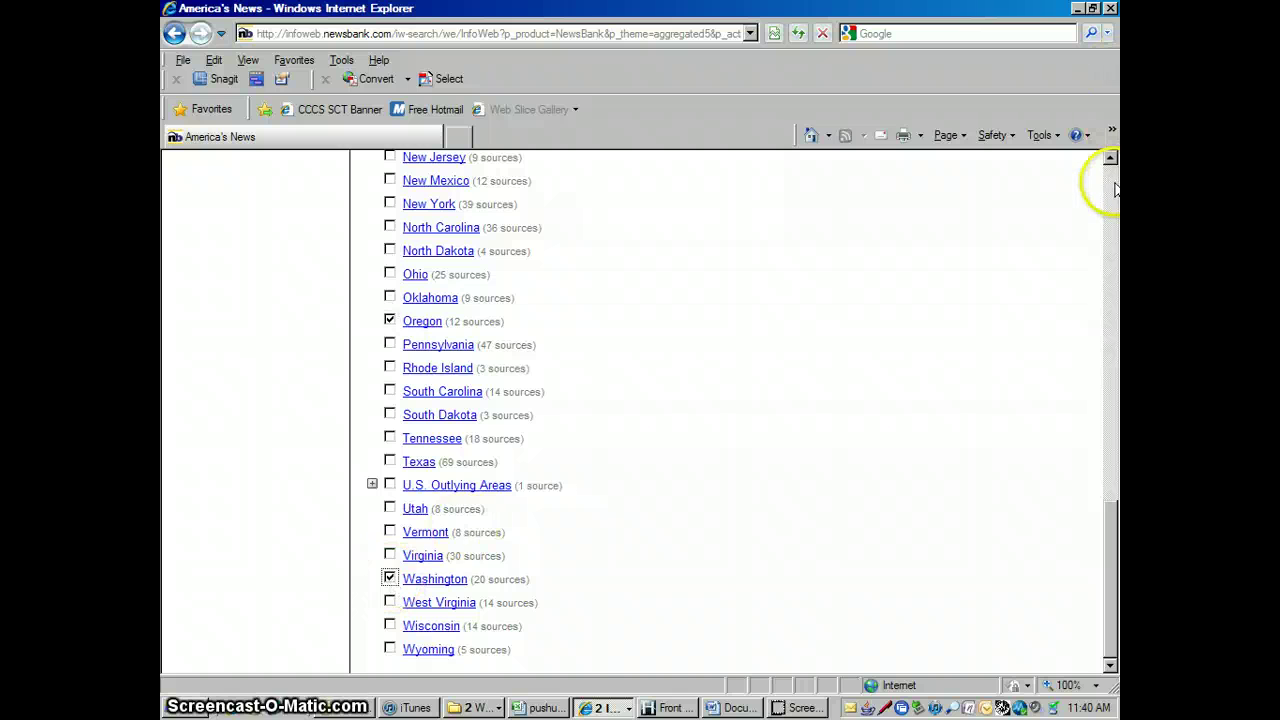
scroll(1110, 185, up, 15)
Run the three-state search and review its 149 results
click(620, 295)
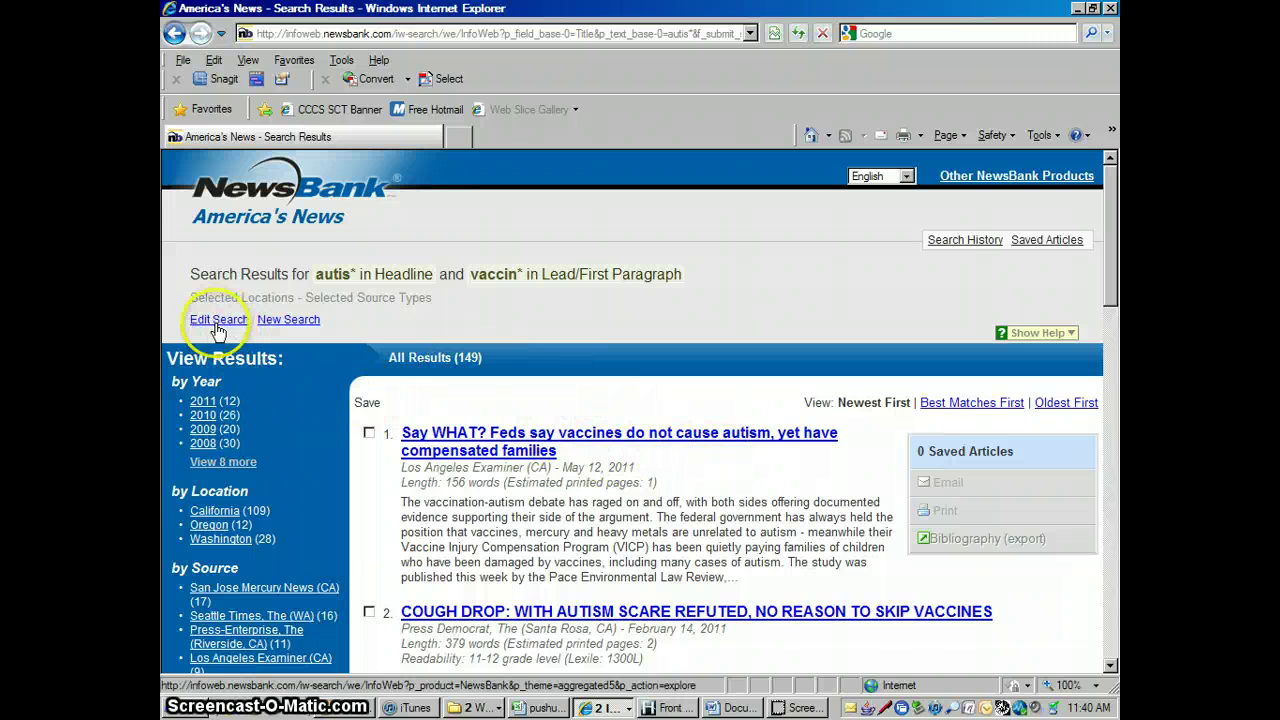
click(1110, 665)
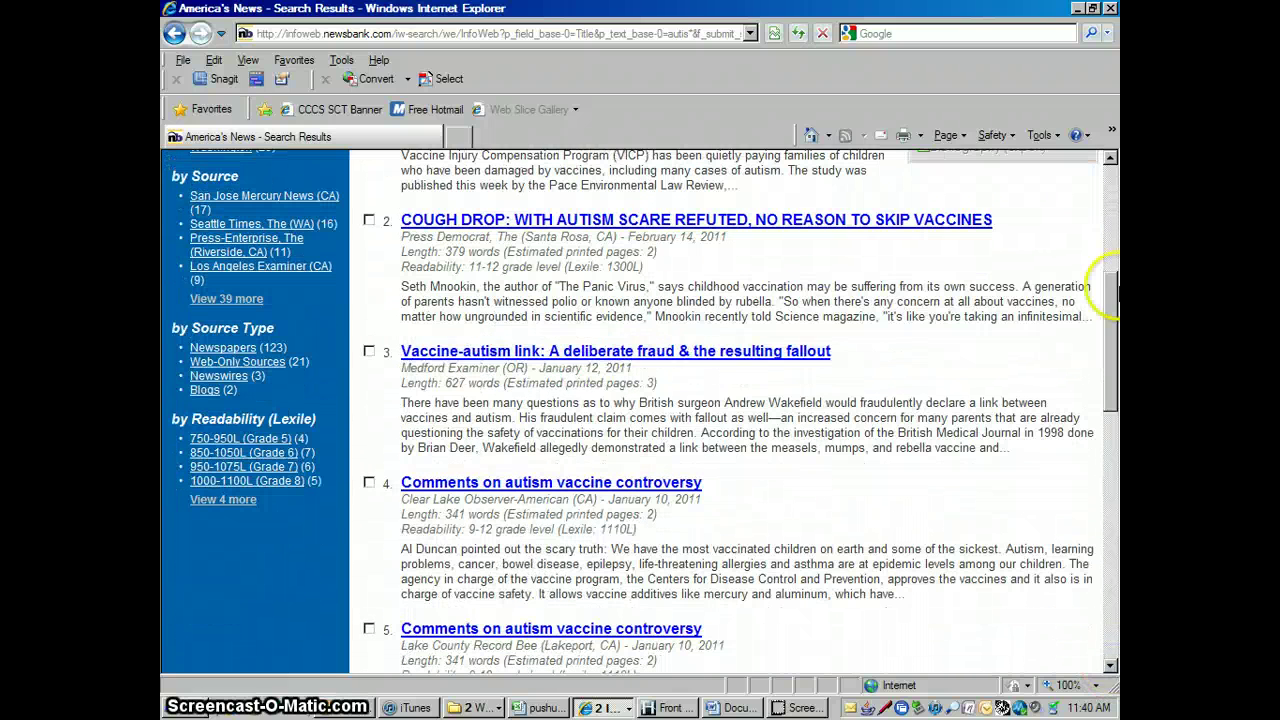
click(1104, 183)
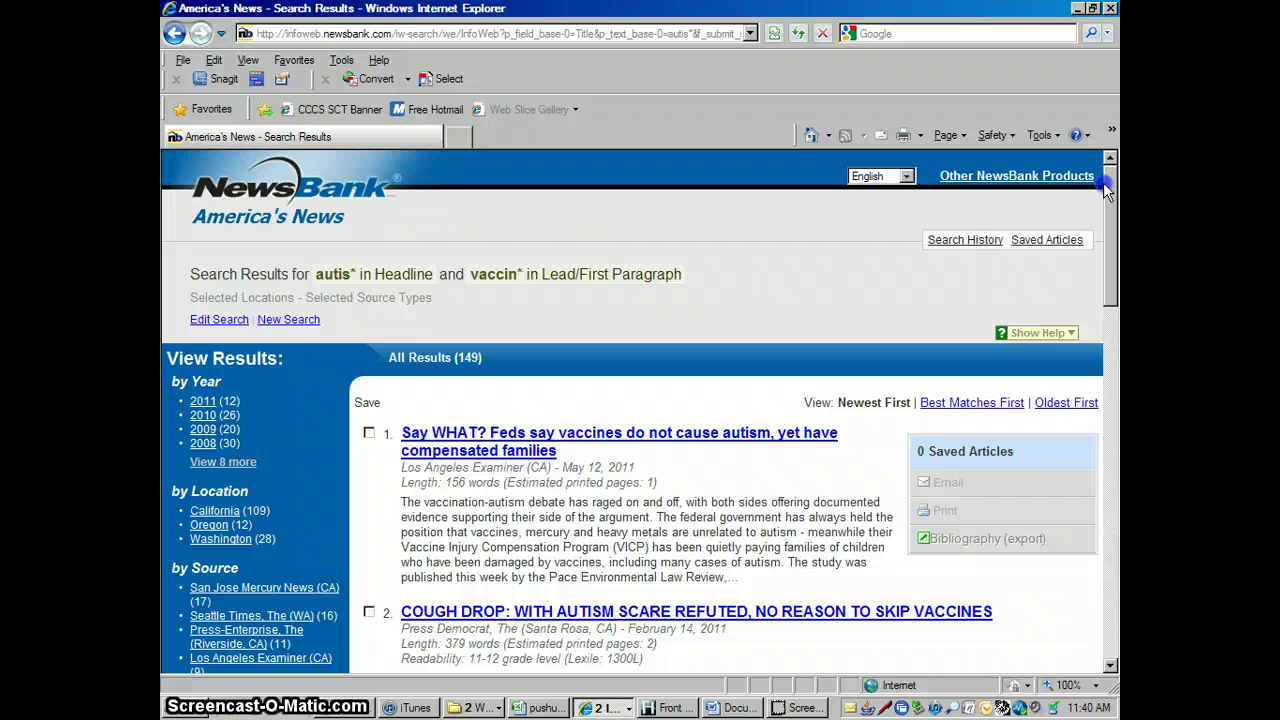
Back on the search form, untick California, Oregon and Washington
click(219, 320)
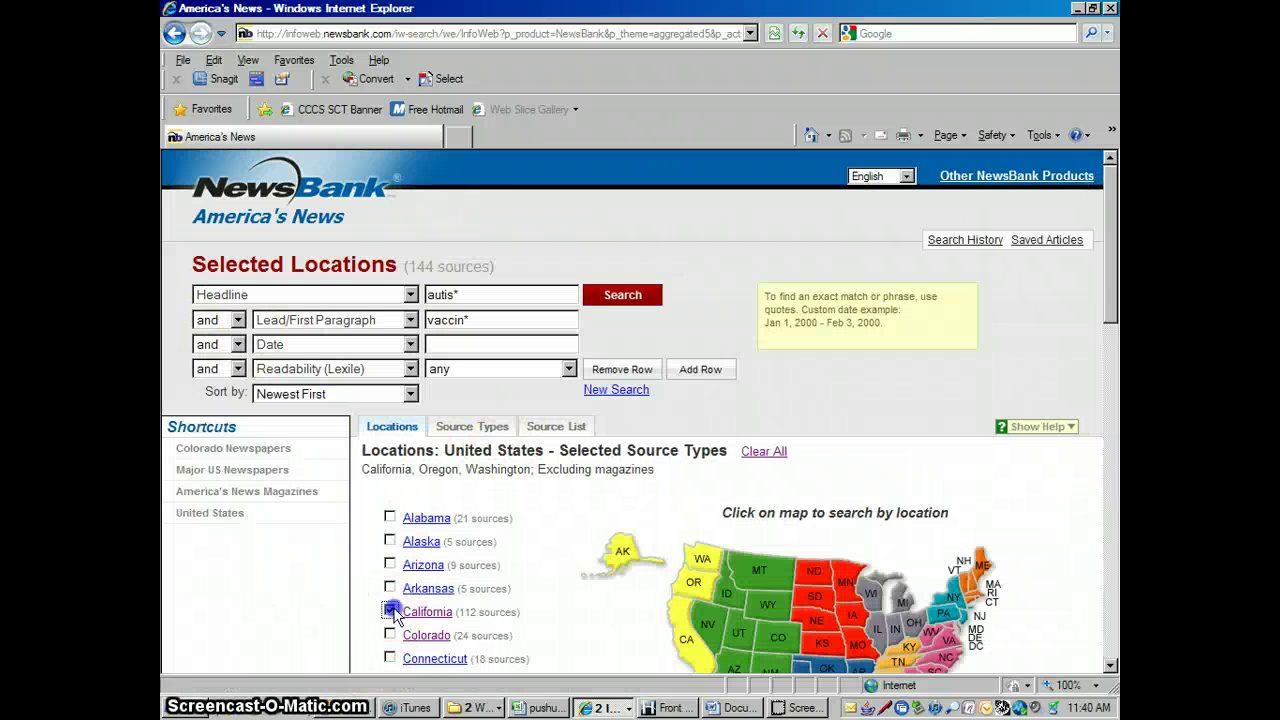
click(390, 611)
click(1110, 665)
click(1110, 665)
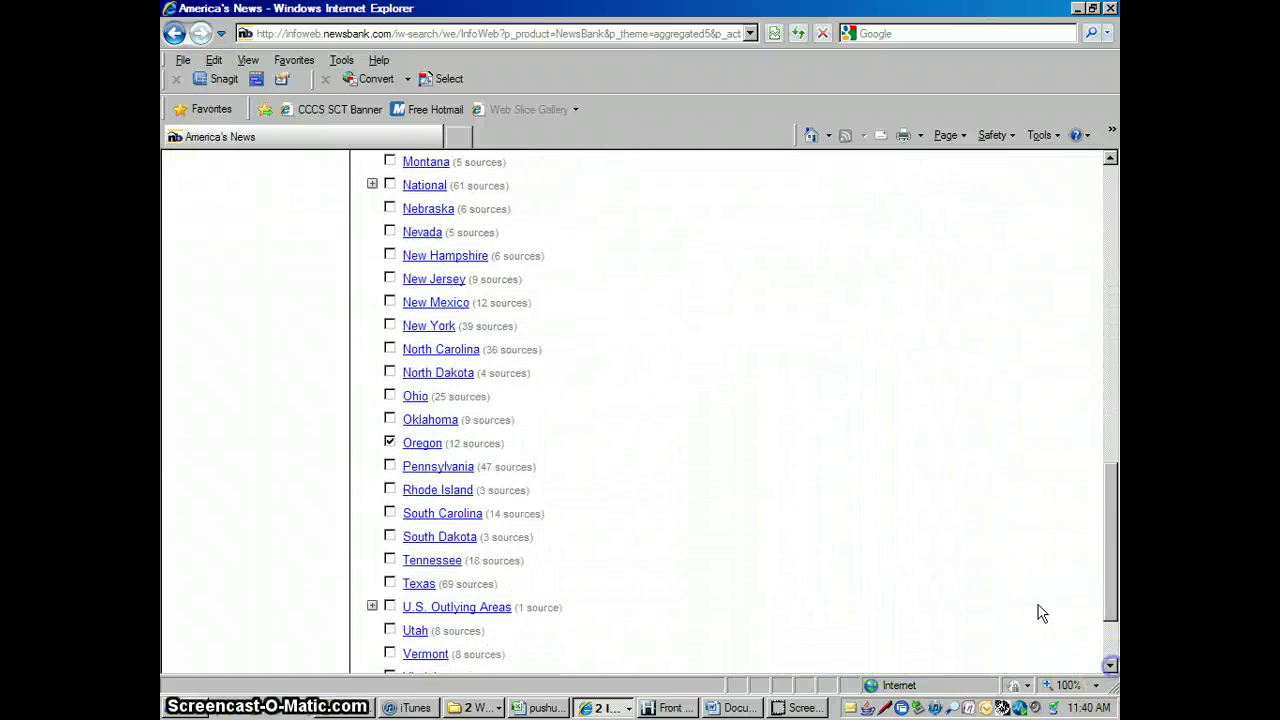
click(390, 442)
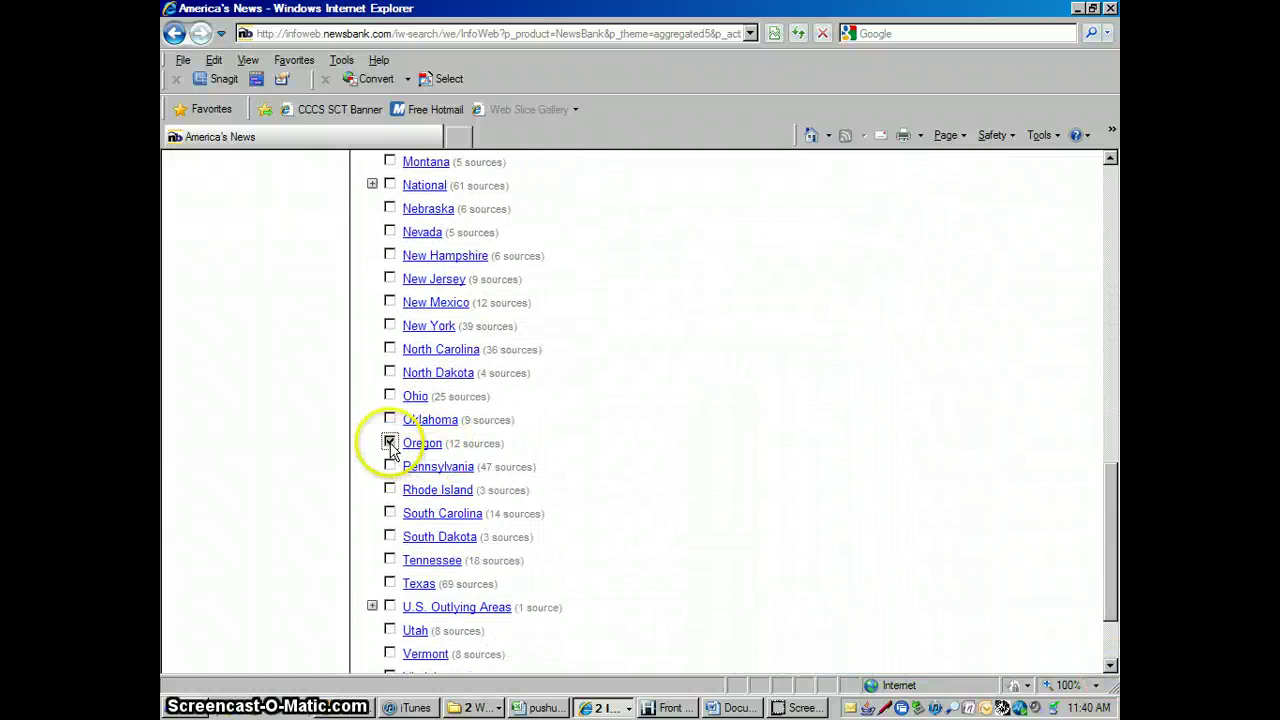
click(1110, 660)
click(390, 578)
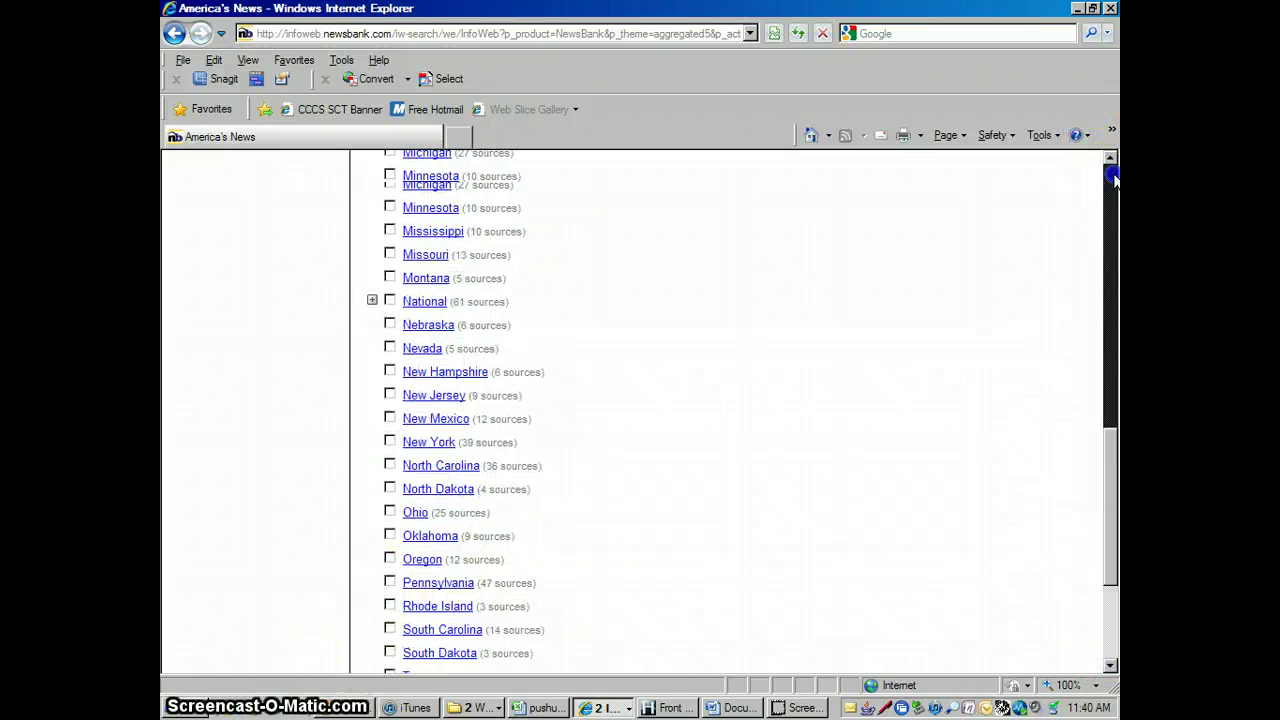
click(1111, 180)
Limit the California sources to the San Francisco Chronicle and run the search for 4 results
click(425, 614)
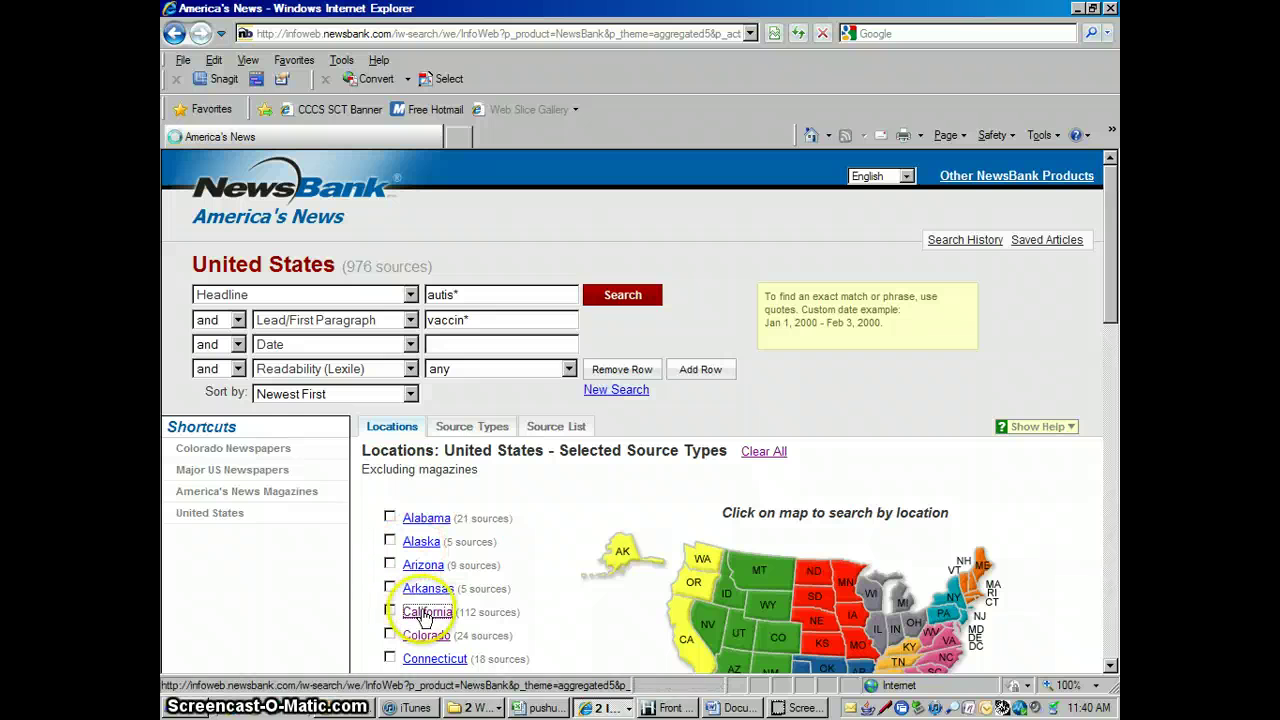
click(1110, 665)
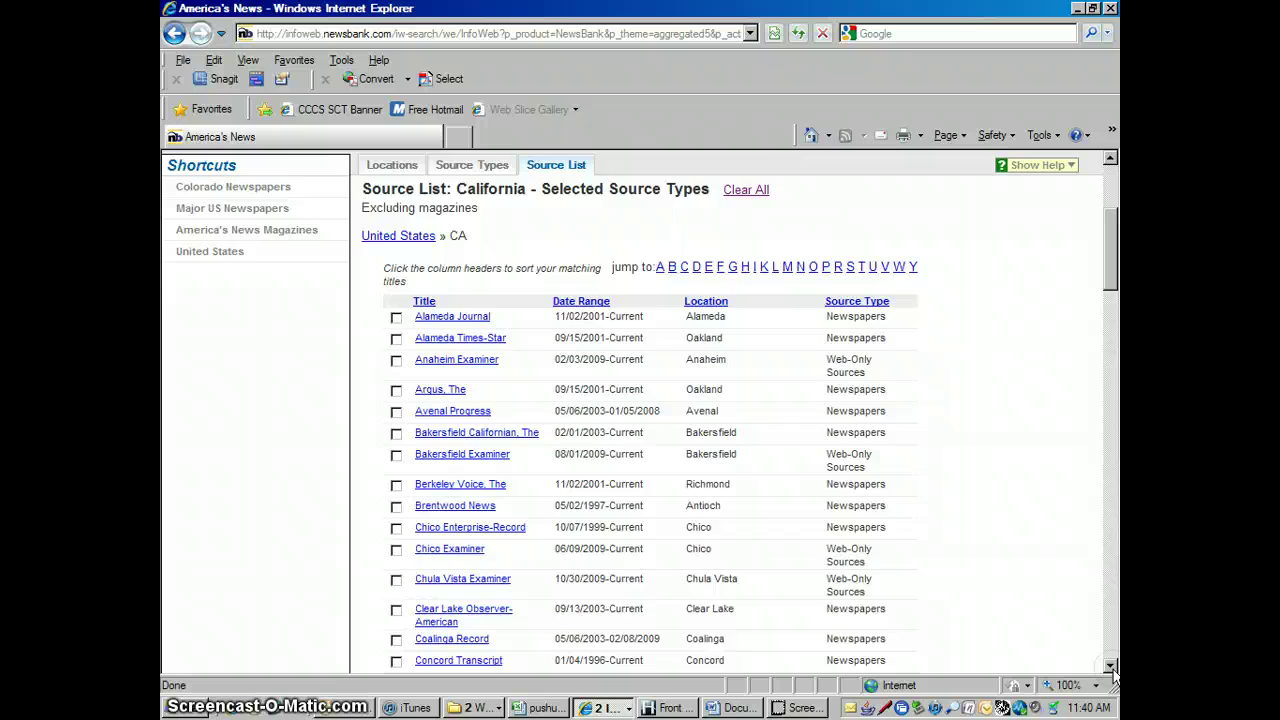
click(1110, 665)
click(1111, 668)
click(1110, 666)
click(1110, 666)
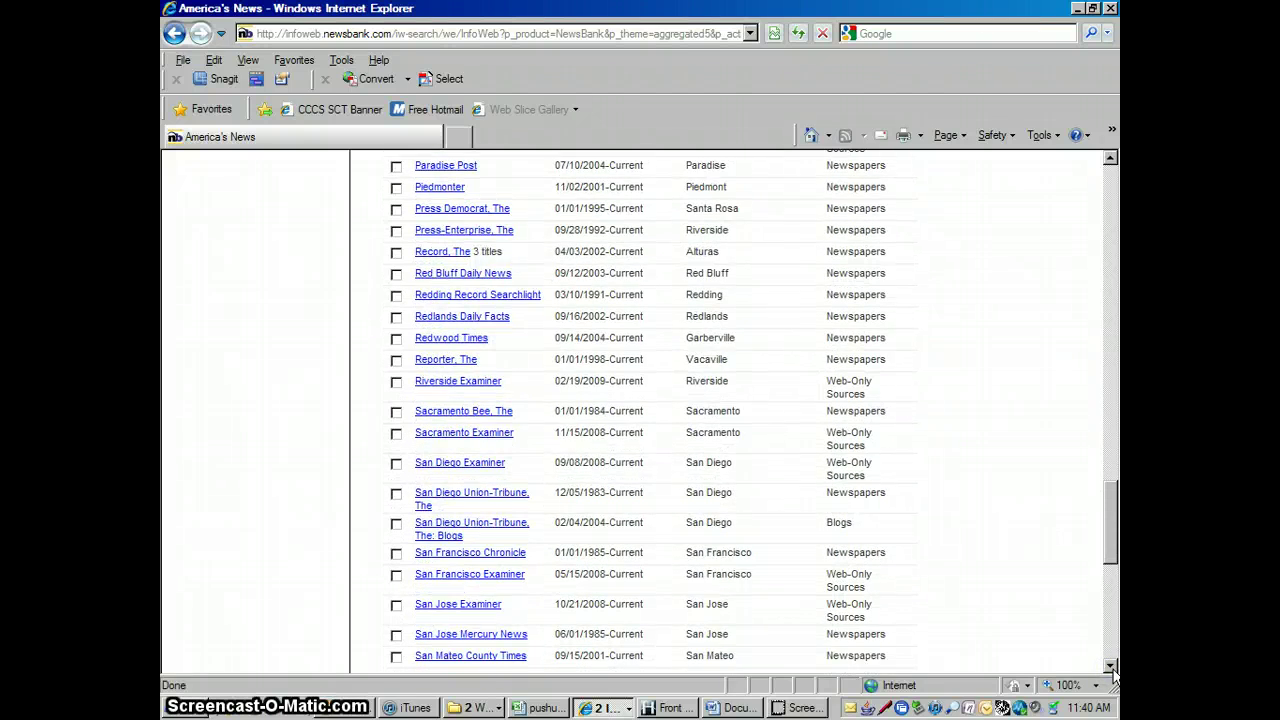
click(1110, 666)
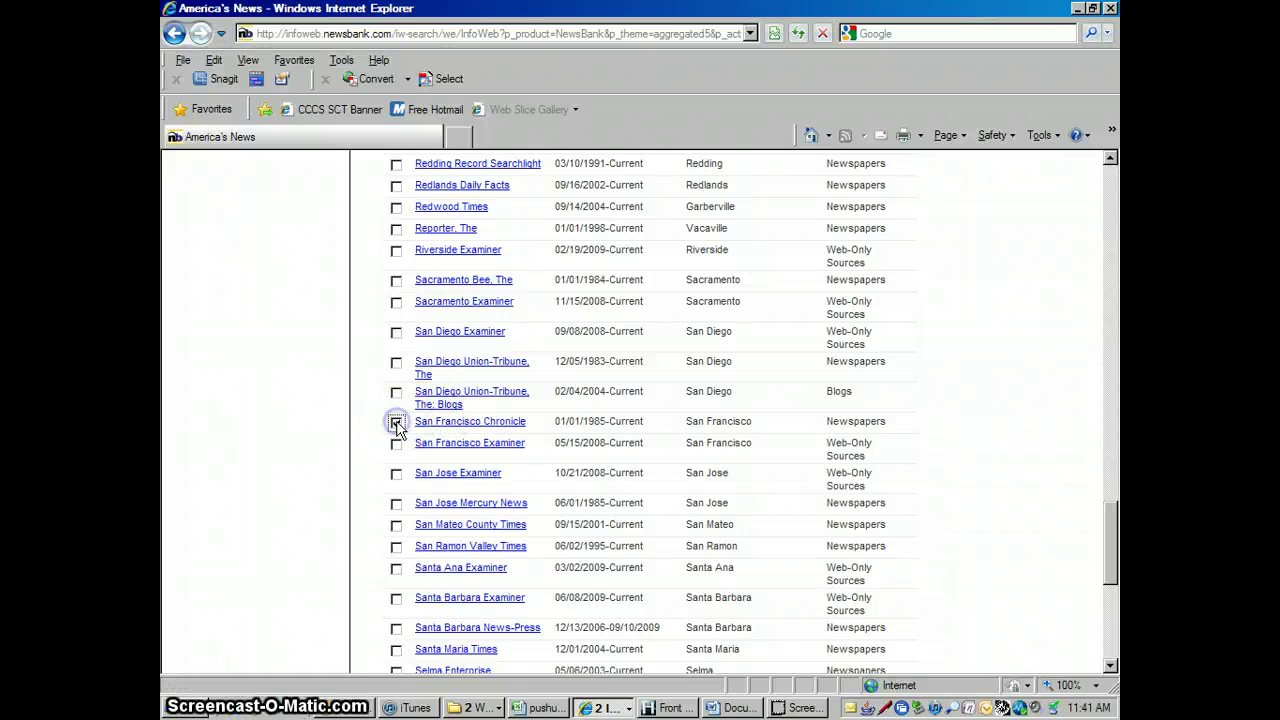
click(396, 422)
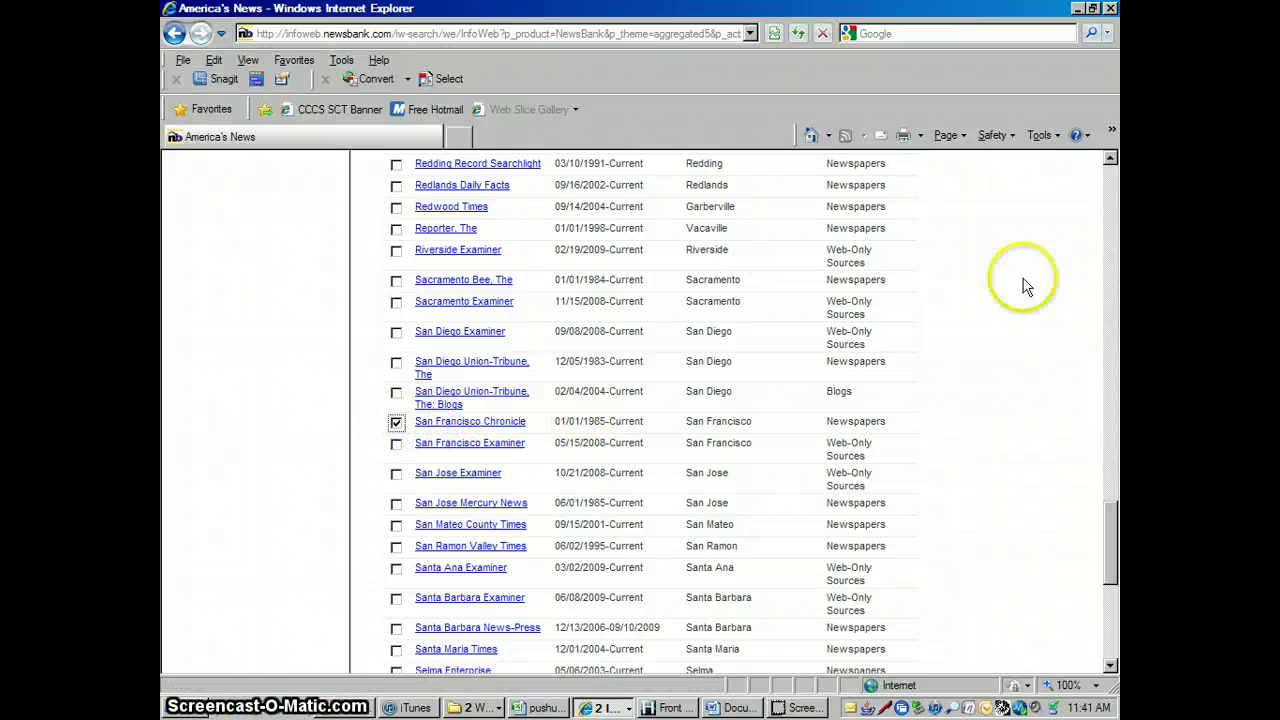
click(1108, 192)
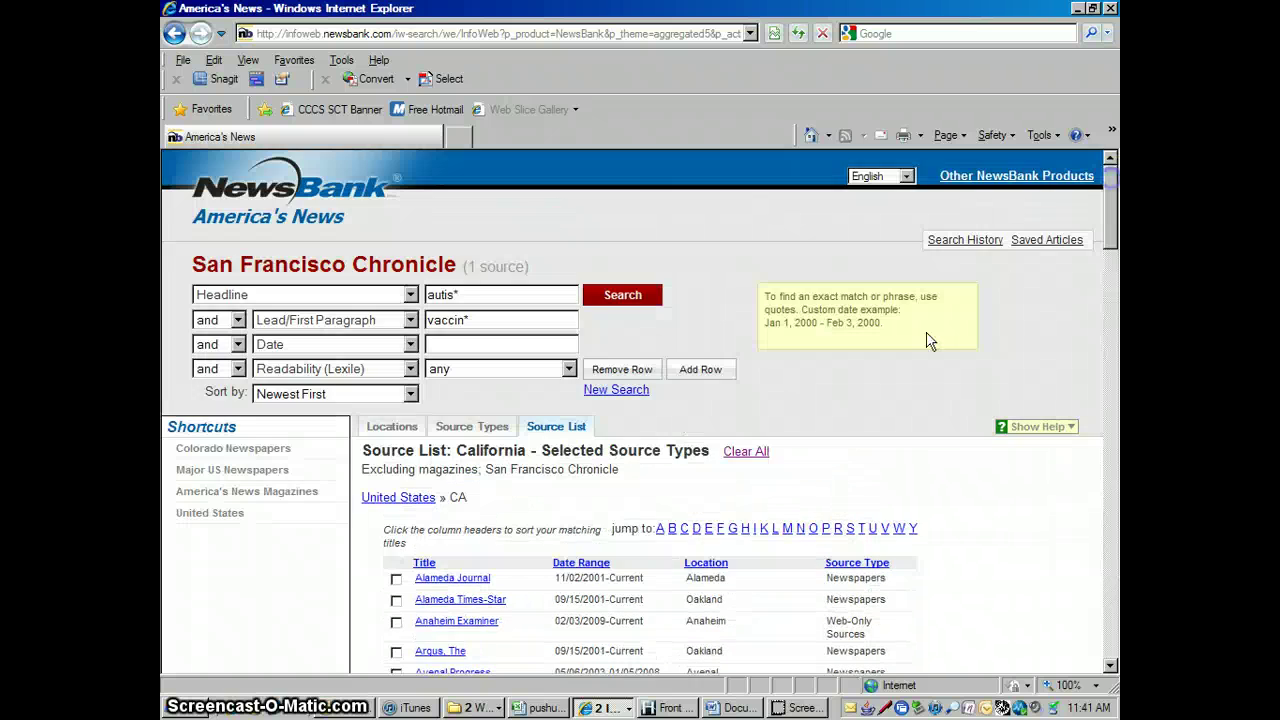
click(628, 296)
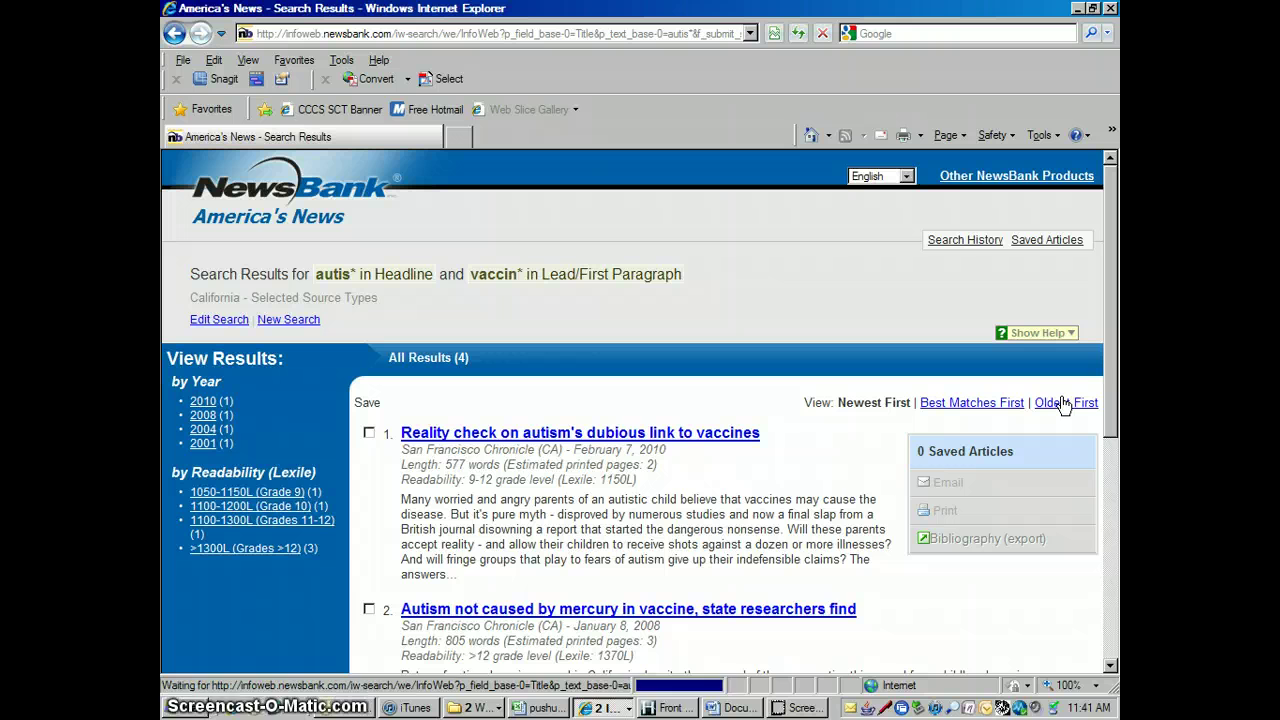
Scroll through the four San Francisco Chronicle results, then go back to Edit Search
click(1110, 667)
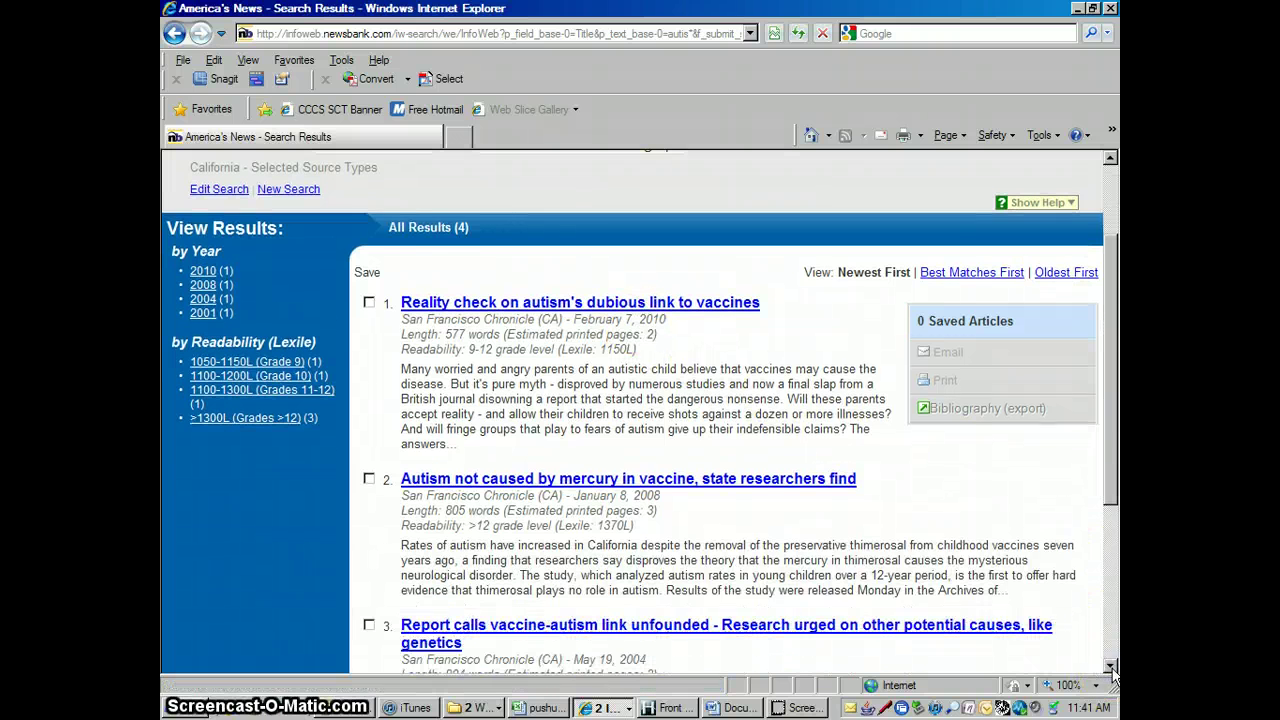
click(1110, 667)
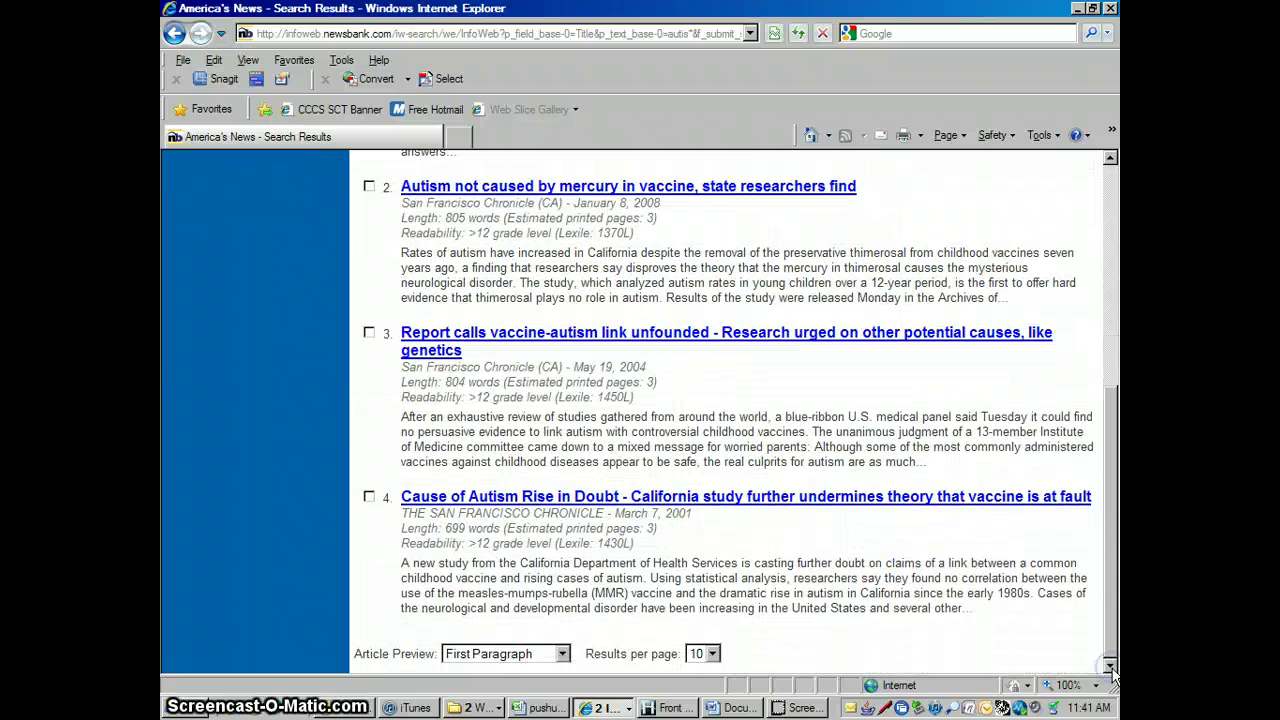
click(1110, 175)
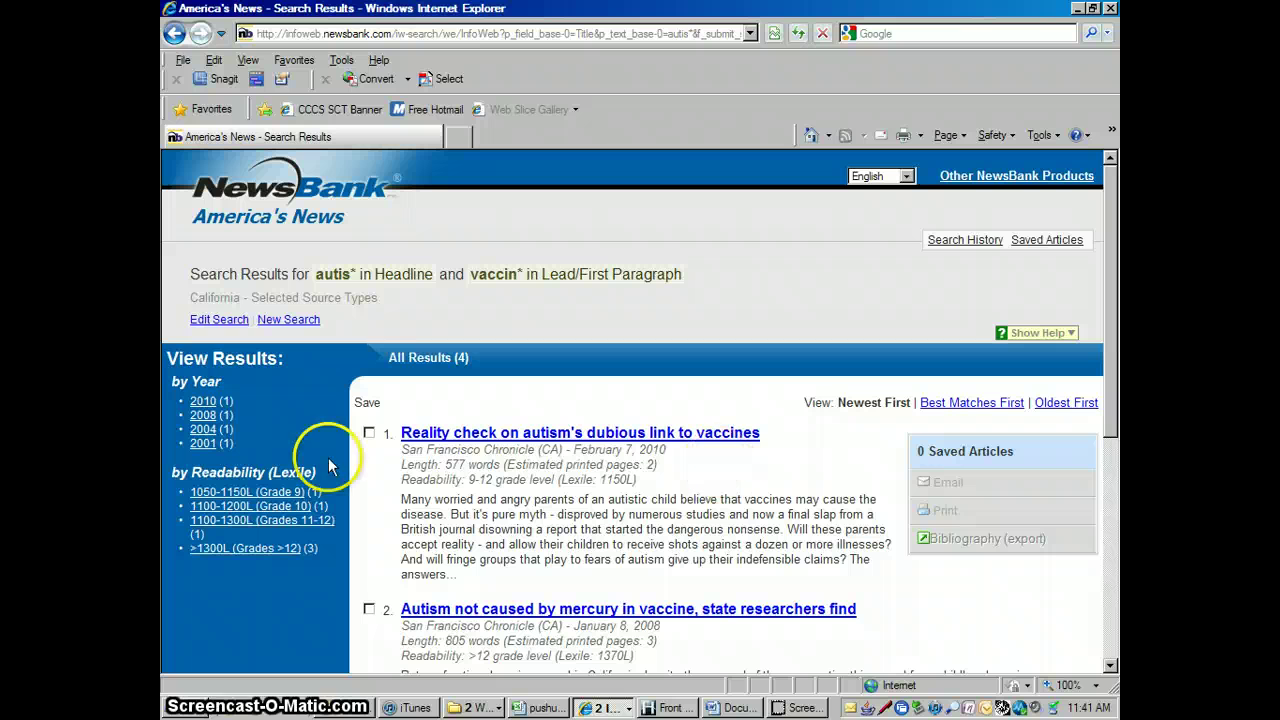
click(220, 319)
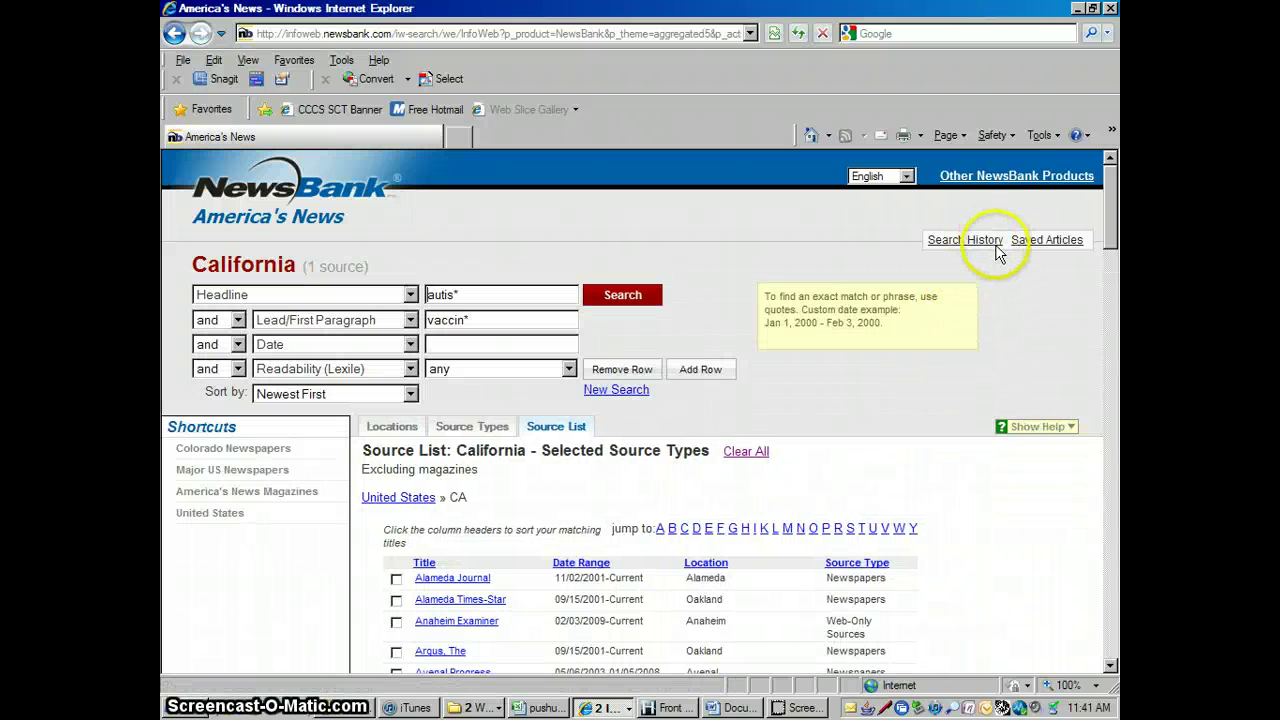
View the Major US Newspapers list from All NewsBank Products, then return to the home page
mouse_move(1015, 177)
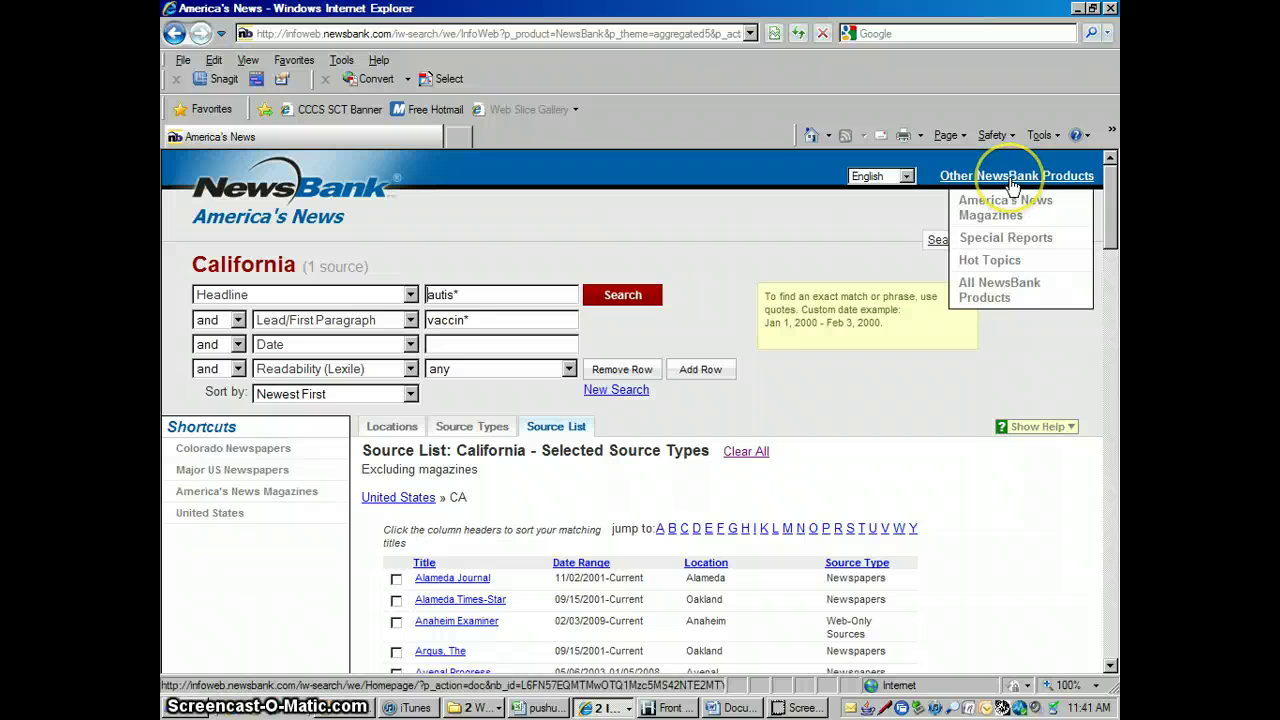
click(993, 288)
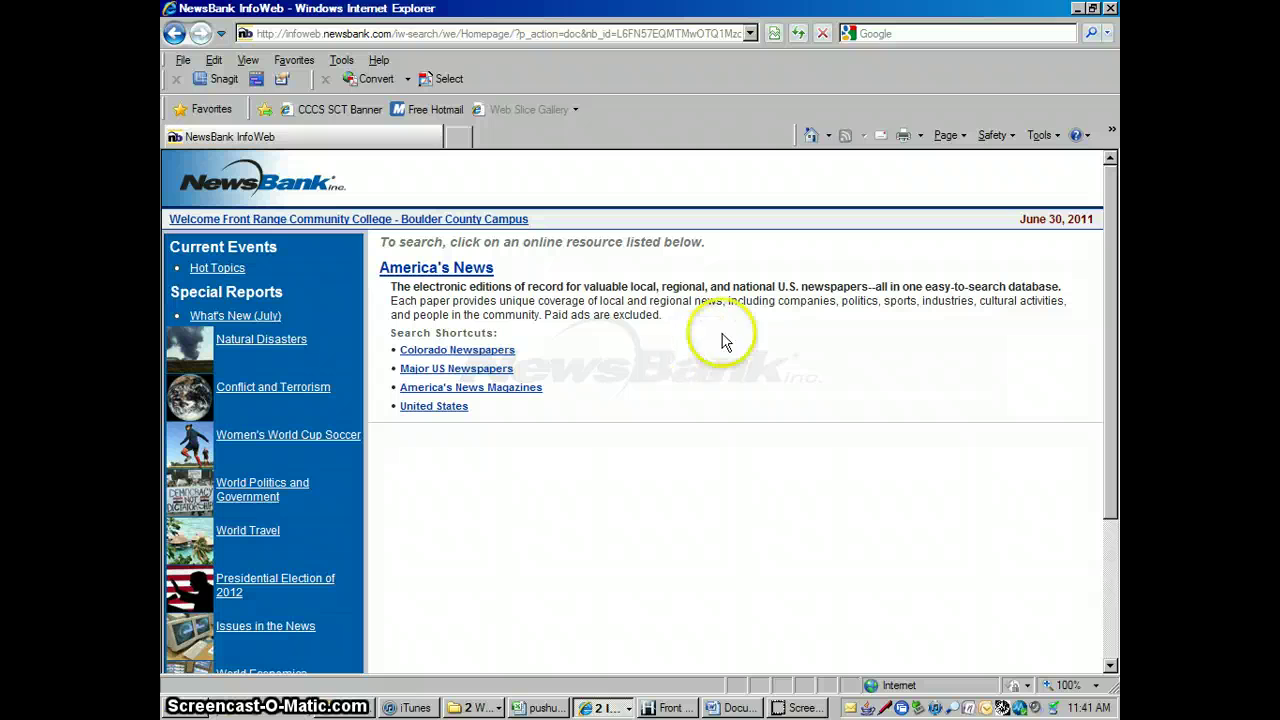
click(494, 369)
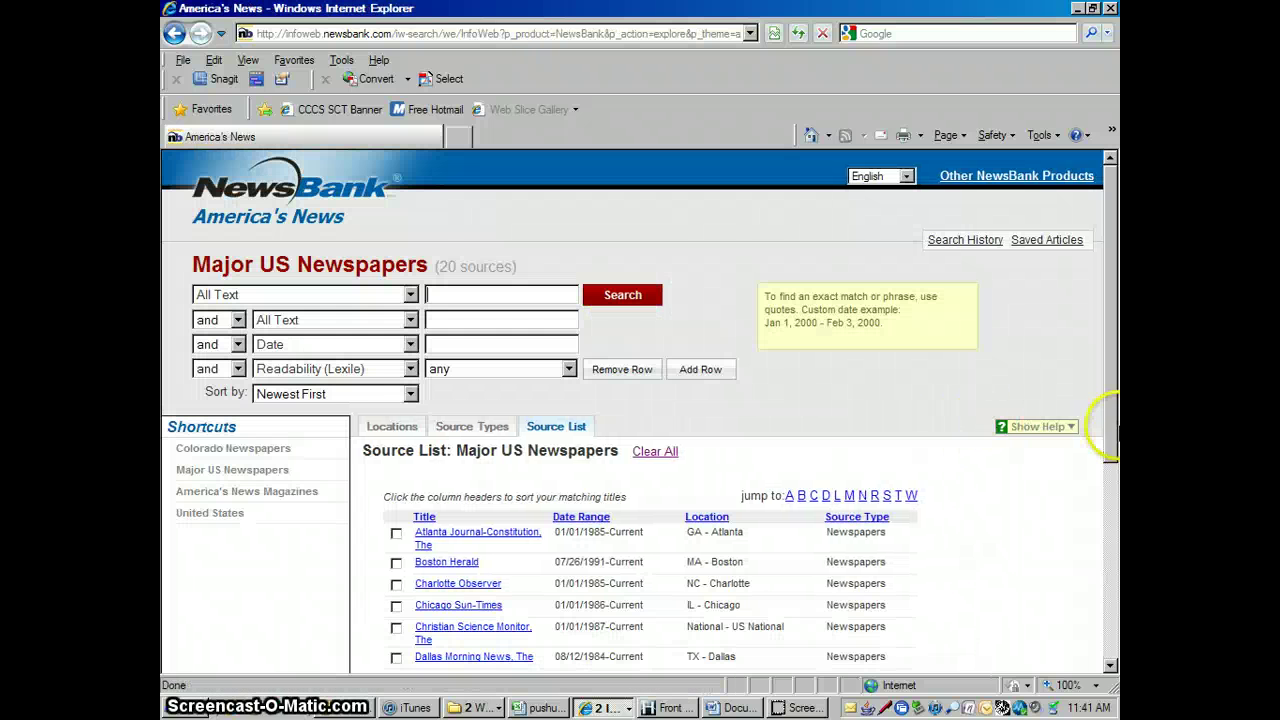
drag(1112, 400, 1113, 368)
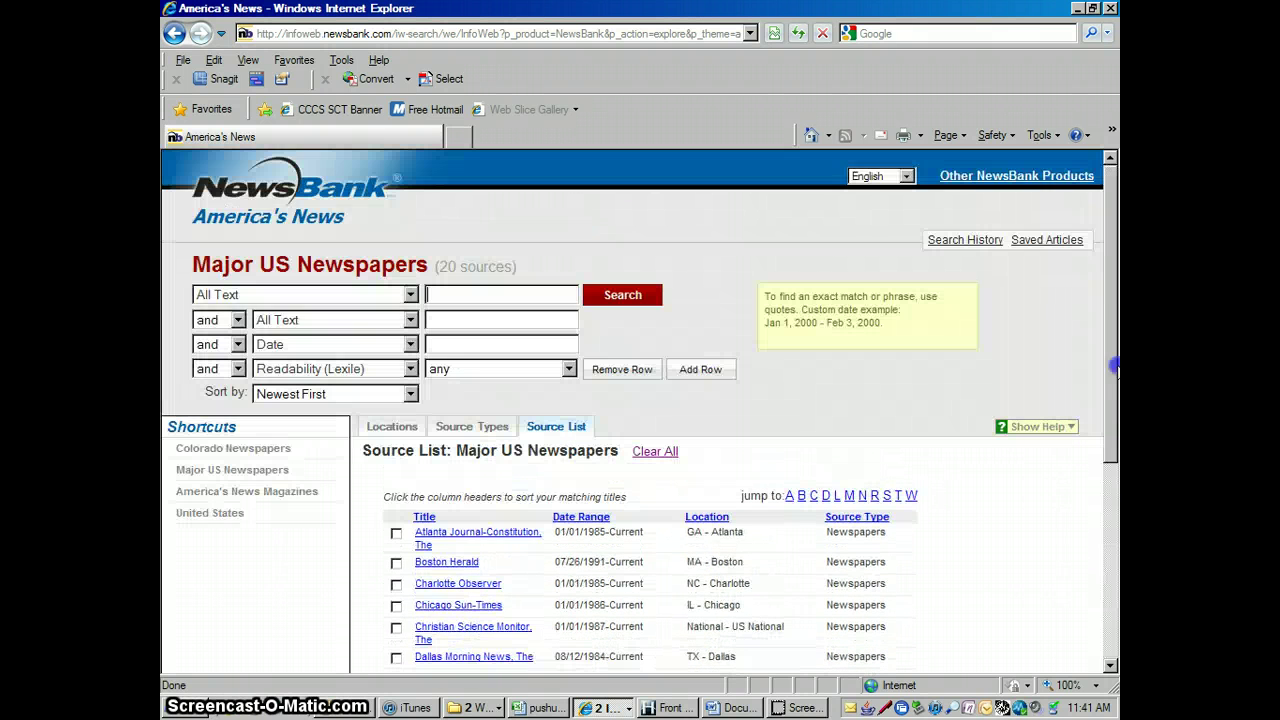
click(175, 34)
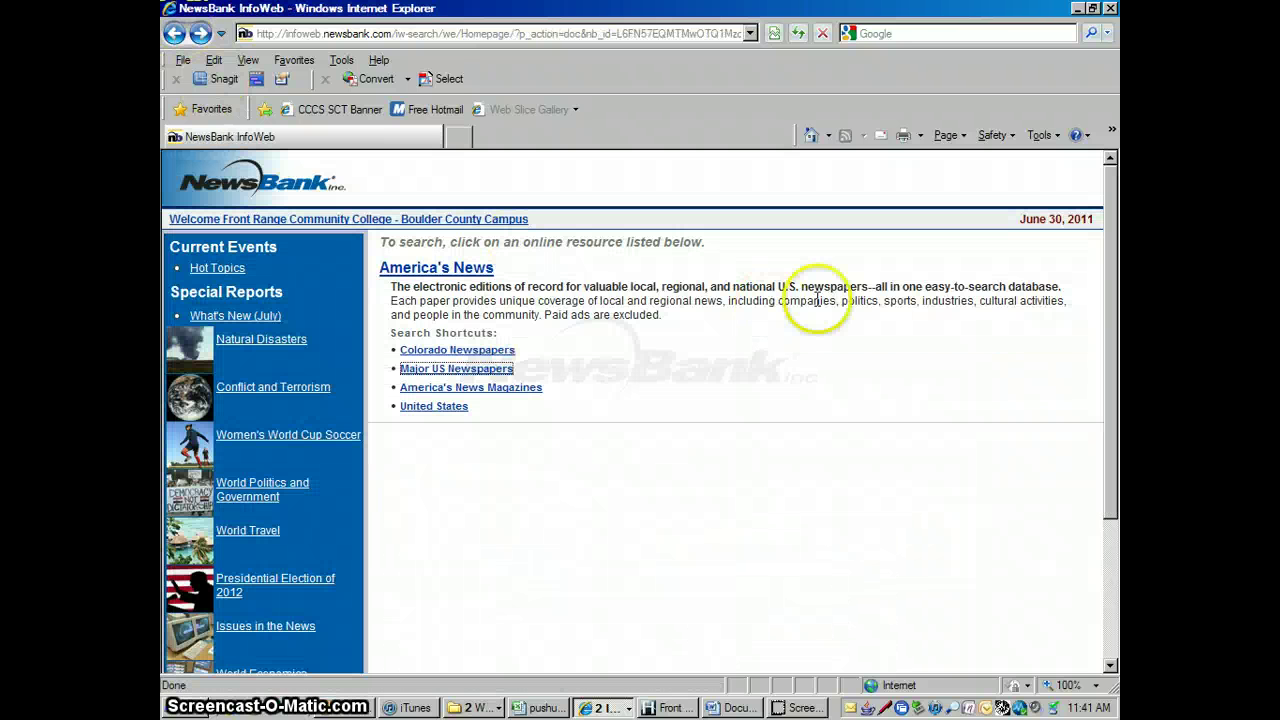